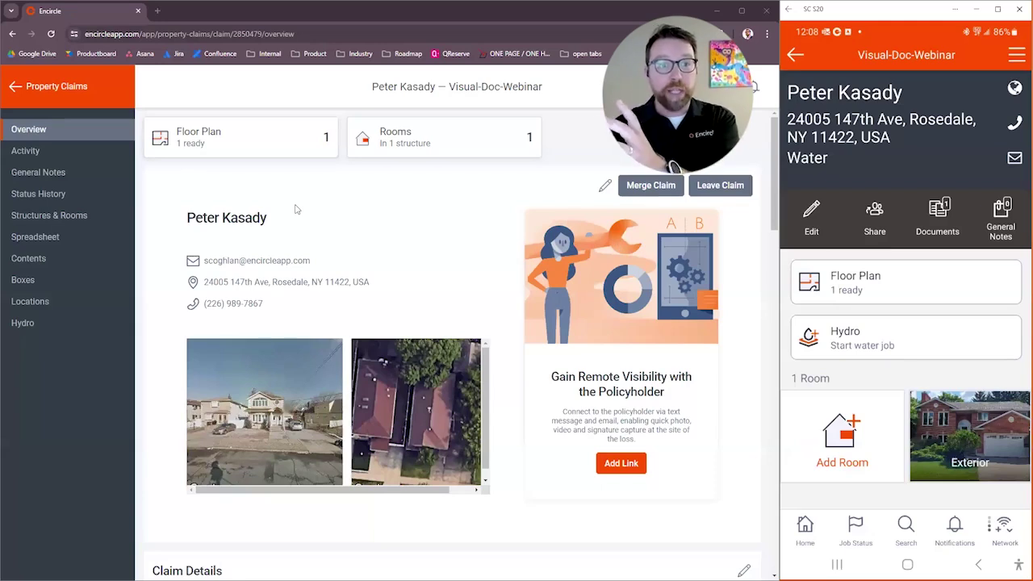
# Step: Review the claim's activity feed, including the Floor plan 1 drawing and the Exterior's Pre-existing Damages note
pyautogui.click(50, 158)
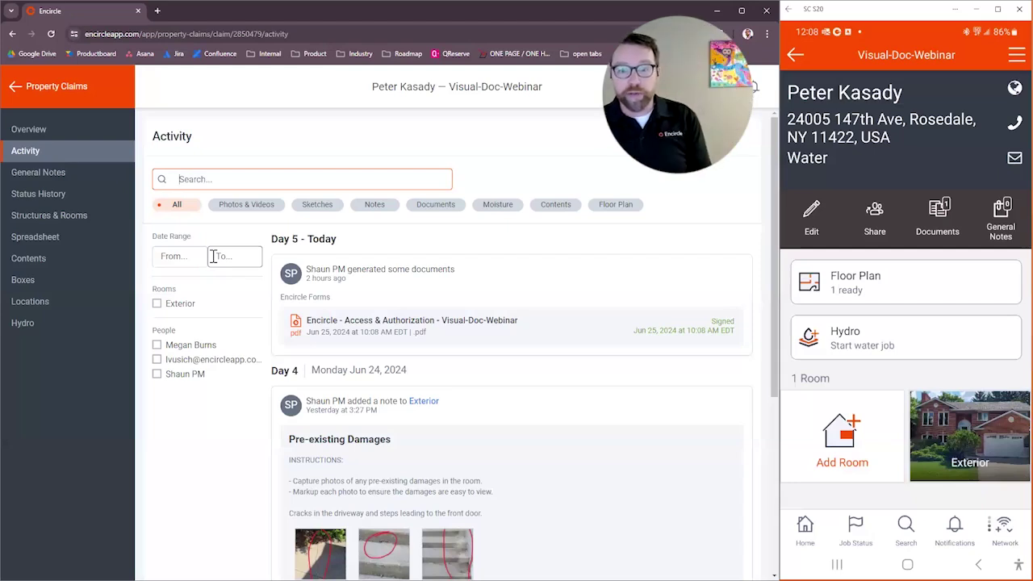
pyautogui.scroll(-4, 498, 428)
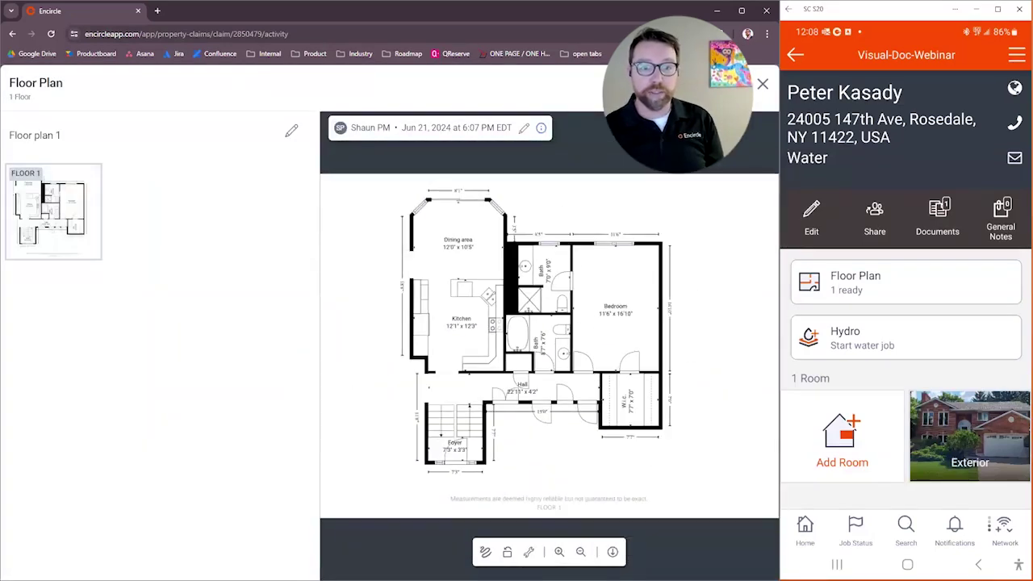
pyautogui.click(762, 83)
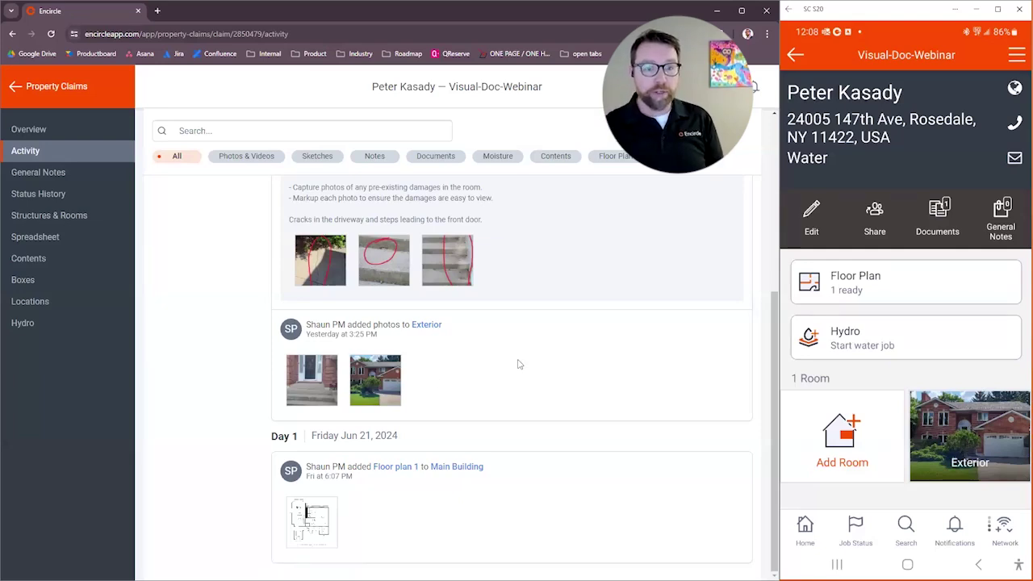
pyautogui.scroll(3, 484, 359)
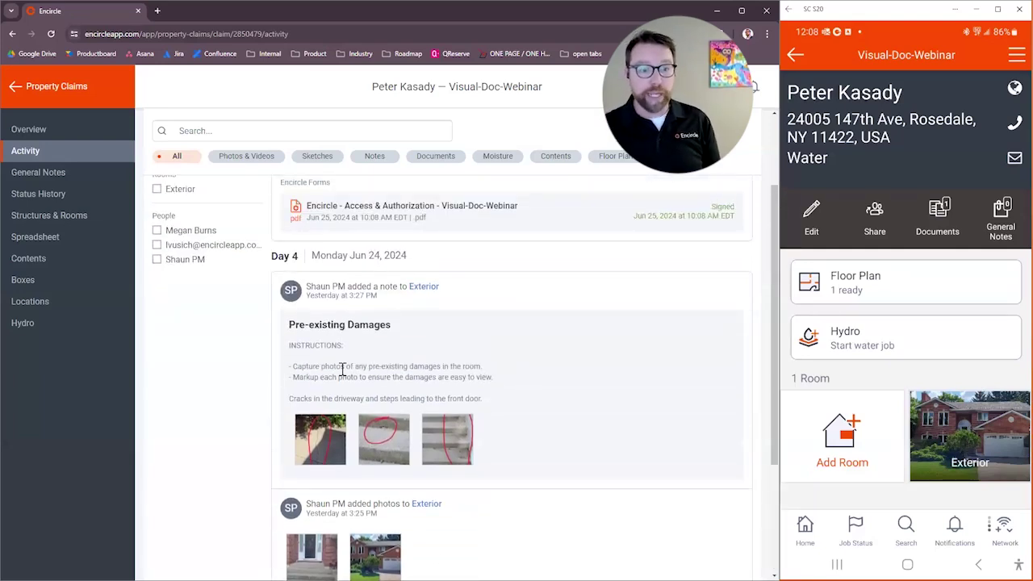
pyautogui.scroll(2, 476, 356)
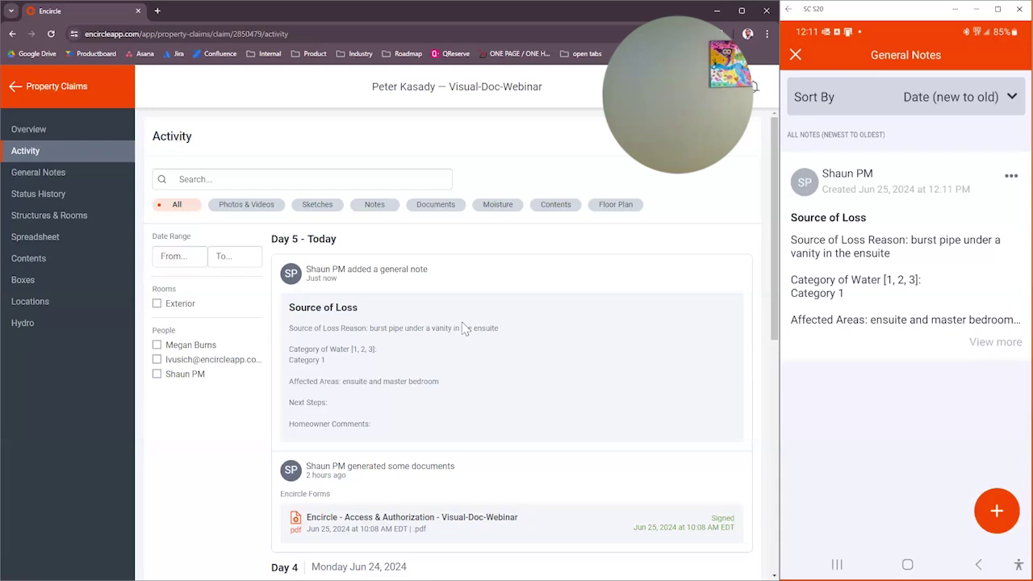
# Step: Start a new general note on the phone with the Overview Video instructions as its text
pyautogui.click(996, 510)
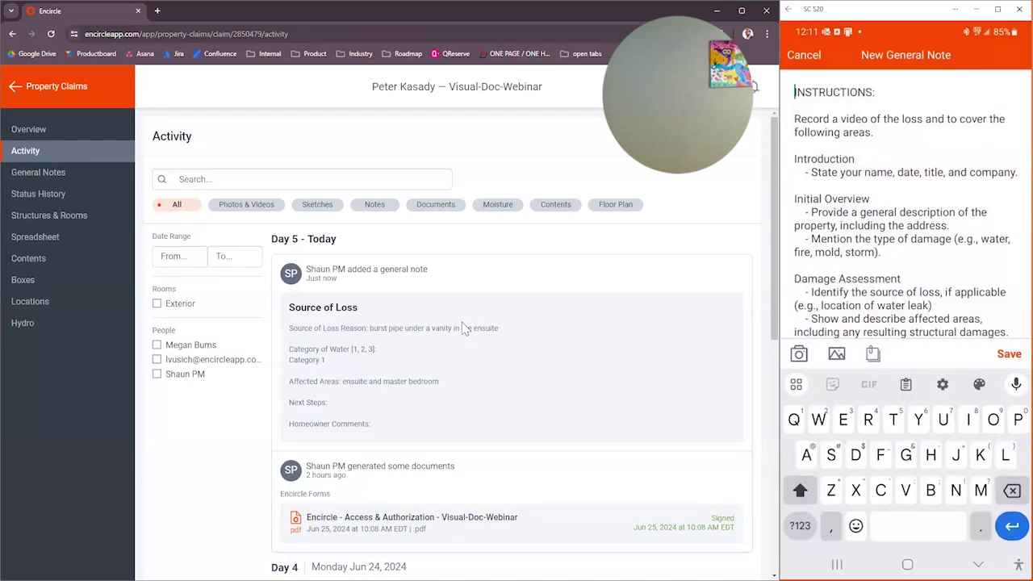
pyautogui.press('Escape')
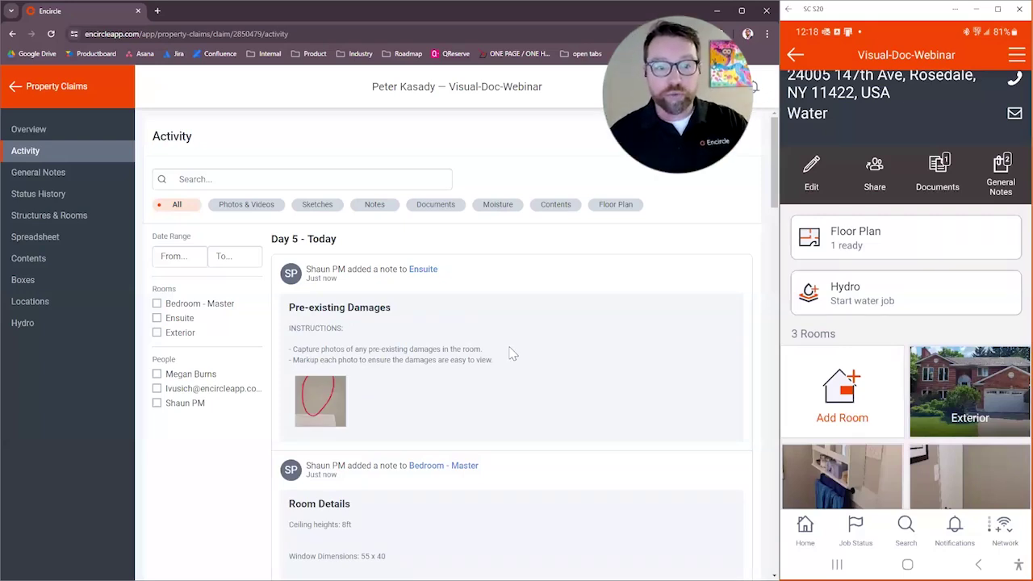
# Step: Review the newest room notes and photos for the Ensuite and Bedroom - Master in the activity feed
pyautogui.scroll(-3, 510, 355)
pyautogui.scroll(-2, 508, 379)
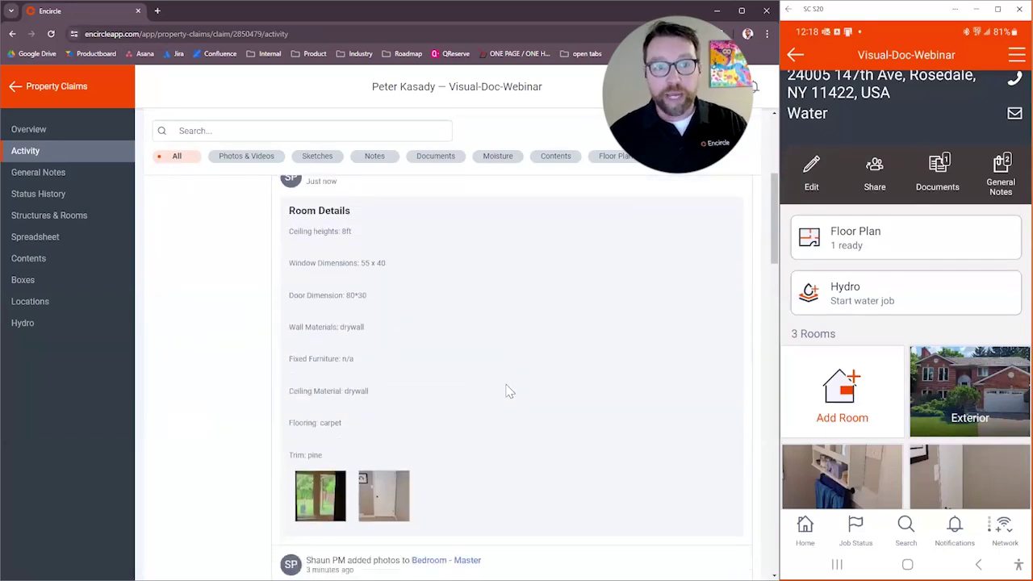
pyautogui.scroll(-3, 494, 396)
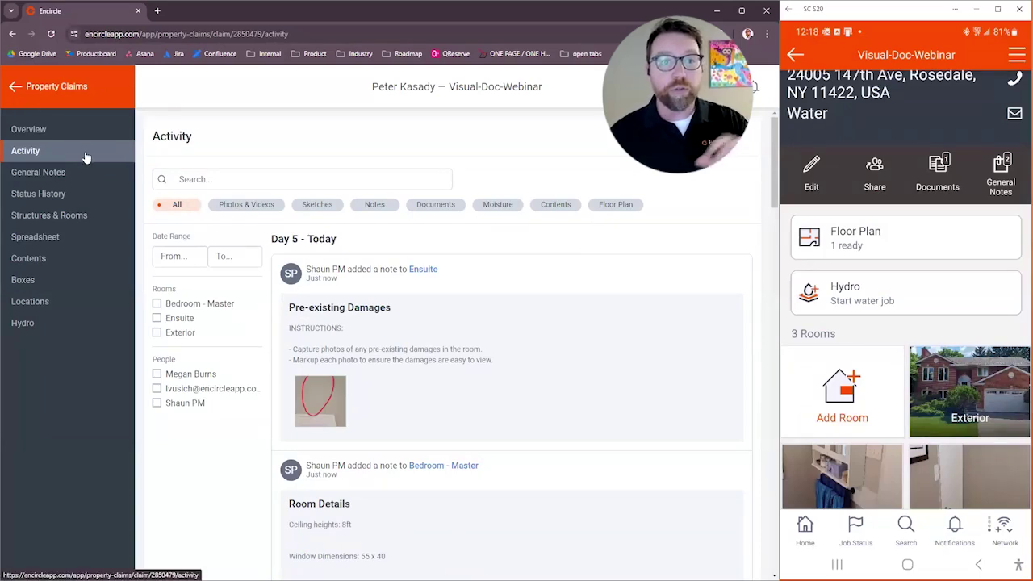
# Step: Start an Encircle PDF Report under the Encircle Inc brand from the Documents section of the claim overview
pyautogui.click(32, 131)
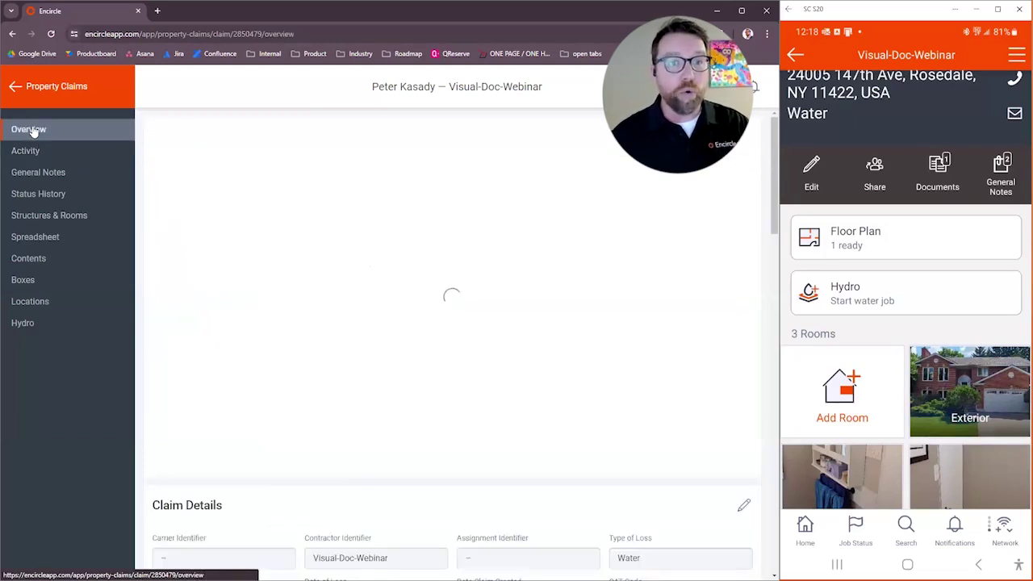
pyautogui.scroll(-9, 686, 202)
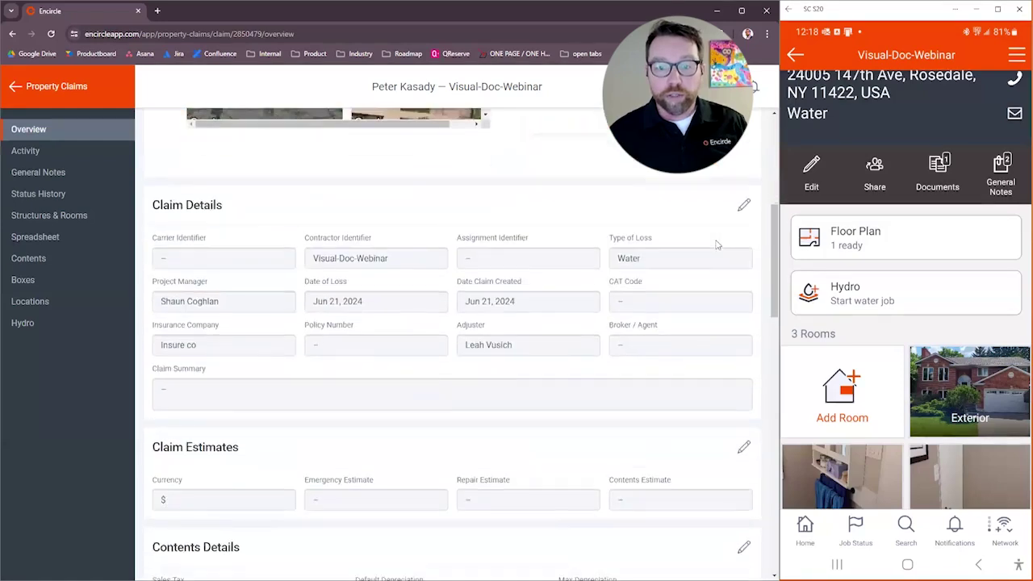
pyautogui.scroll(-6, 716, 246)
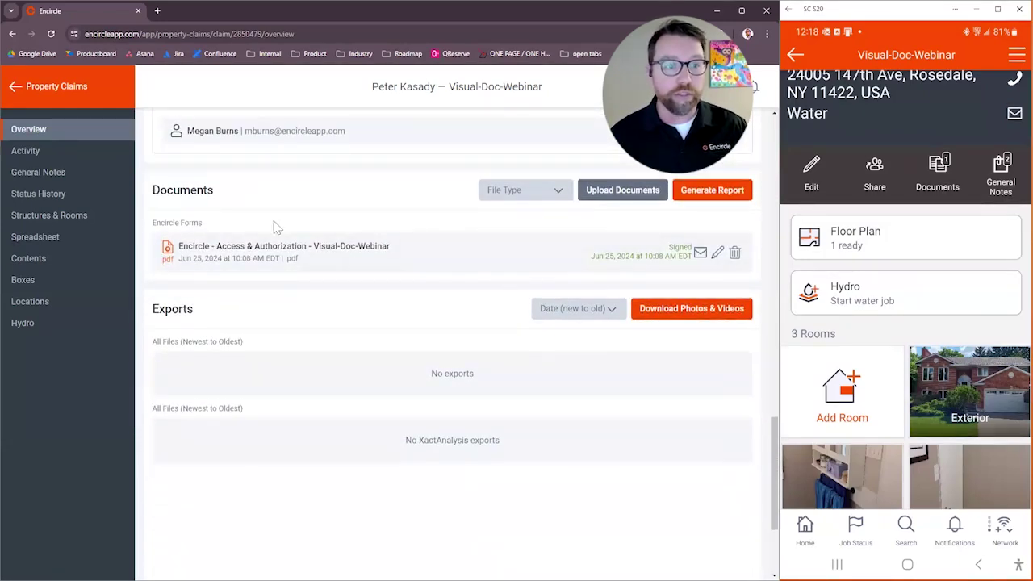
pyautogui.click(708, 191)
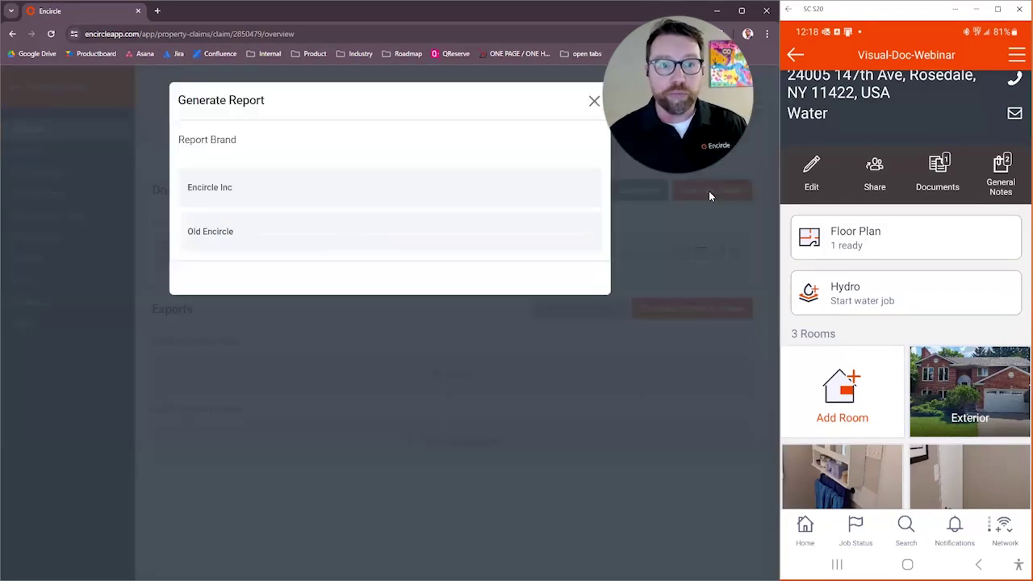
pyautogui.click(253, 189)
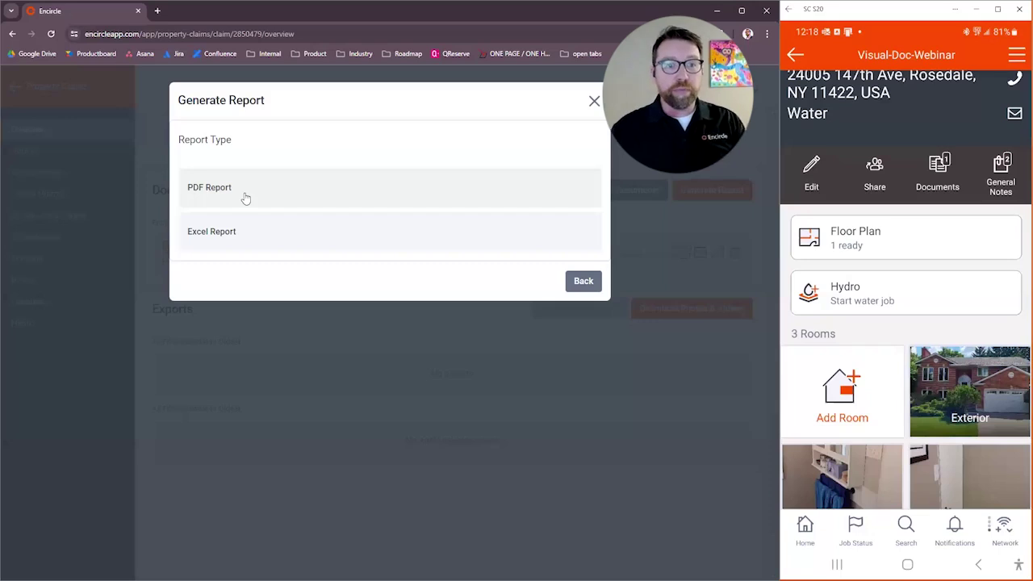
pyautogui.click(248, 198)
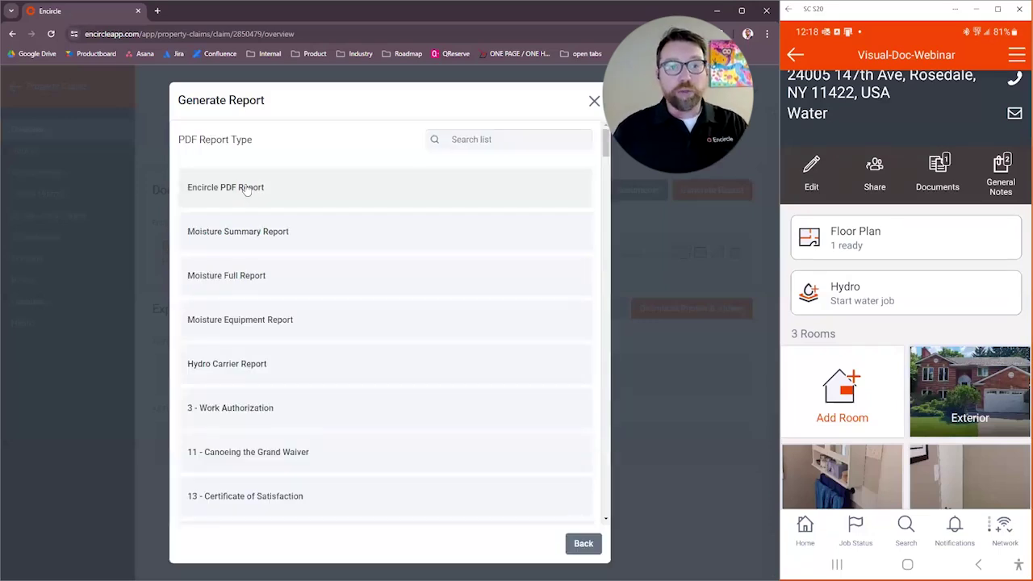
pyautogui.click(248, 189)
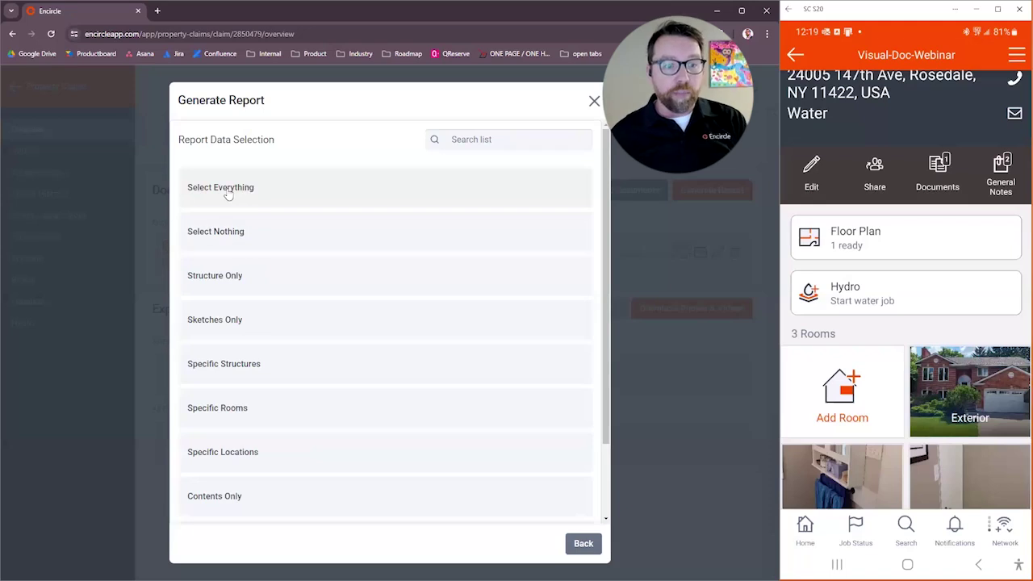
# Step: Include everything in the report's data selection and title the report Initial Site Inspection
pyautogui.scroll(-2, 252, 290)
pyautogui.scroll(2, 252, 316)
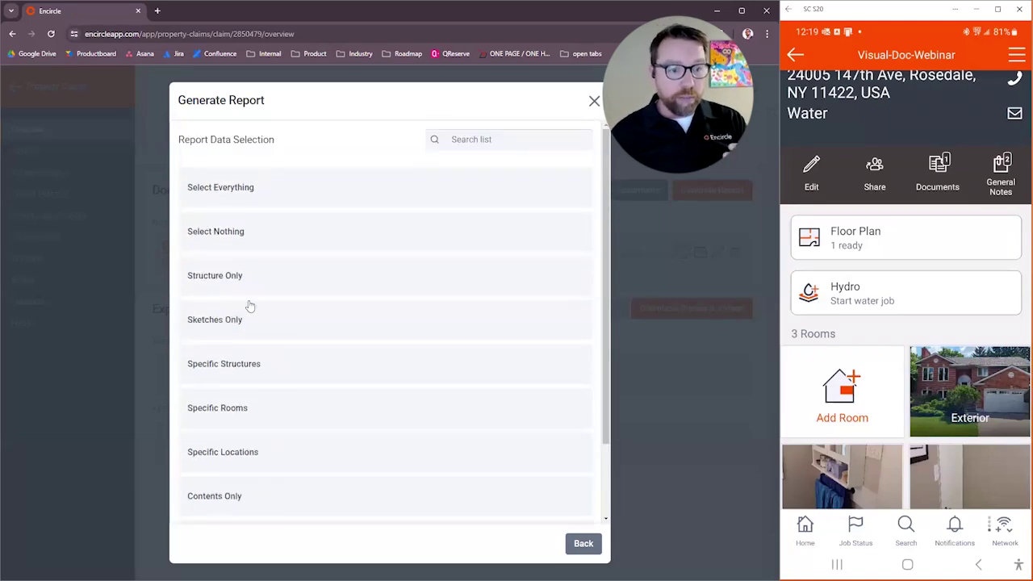
pyautogui.click(253, 194)
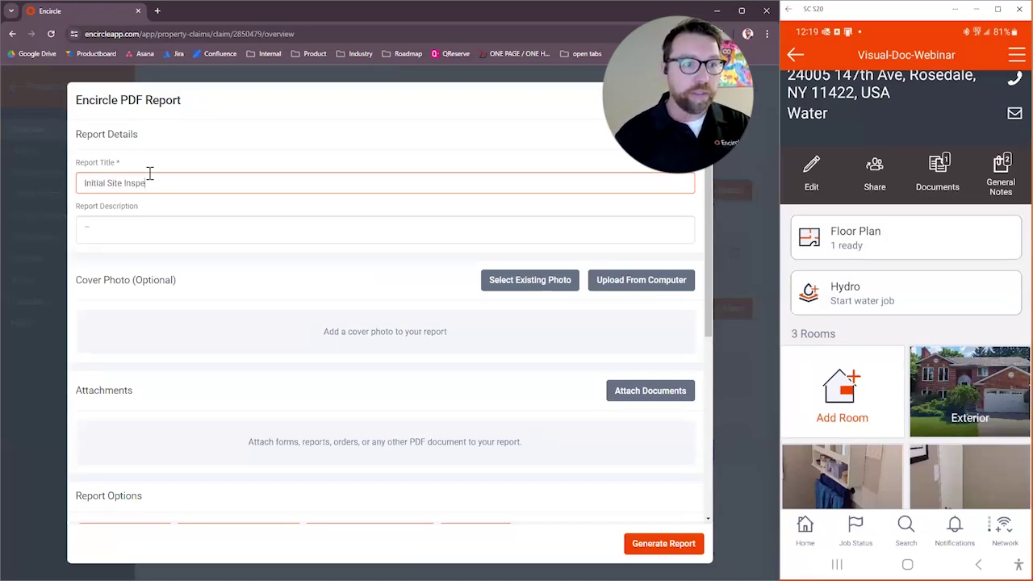
# Step: Add the existing Exterior Photo #1 of the house front as the report's cover photo
pyautogui.click(511, 292)
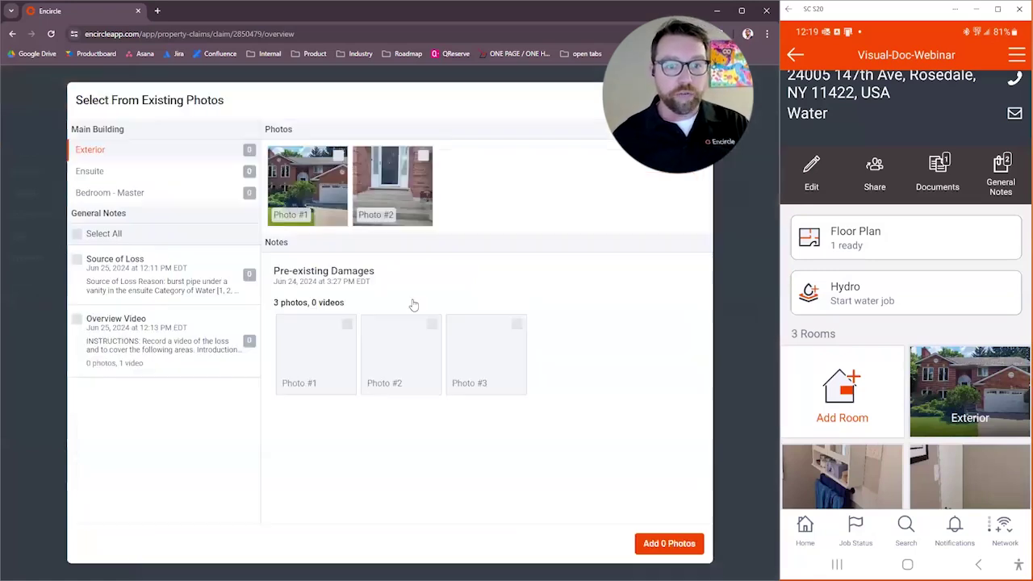
pyautogui.click(337, 156)
pyautogui.click(648, 544)
# Step: Attach the Encircle - Access & Authorization - Visual-Doc-Webinar document to the report
pyautogui.scroll(-2, 328, 311)
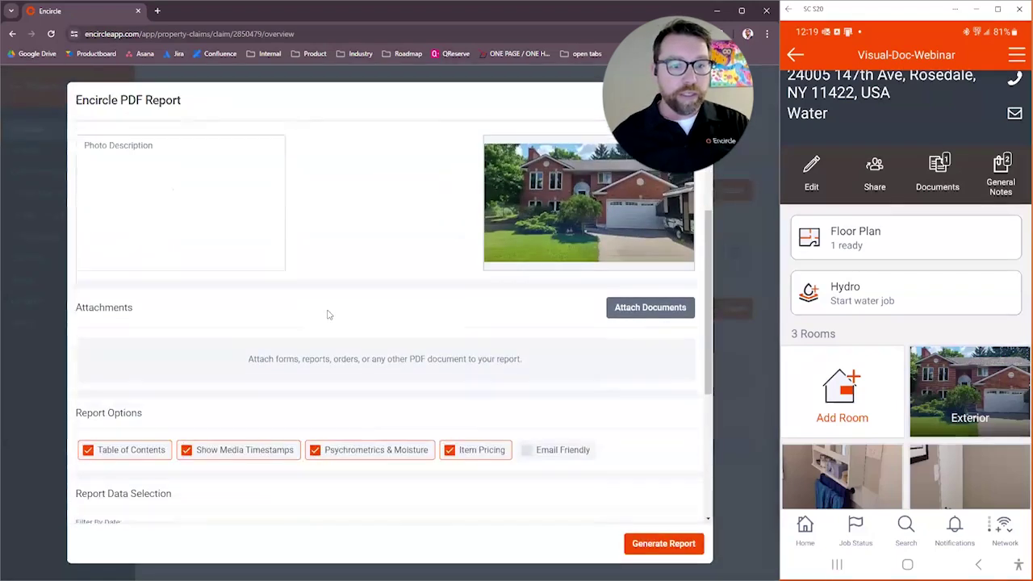
pyautogui.click(627, 315)
pyautogui.click(279, 211)
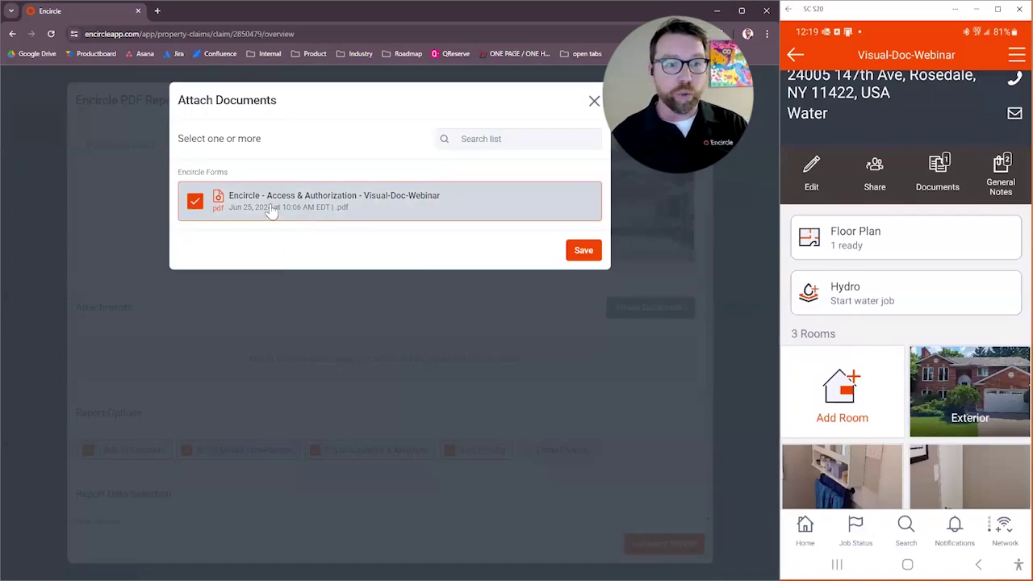
pyautogui.click(577, 252)
# Step: Check the general notes, floor plan, and Exterior, Ensuite and Bedroom - Master data selected for the report, and generate it
pyautogui.scroll(-4, 355, 230)
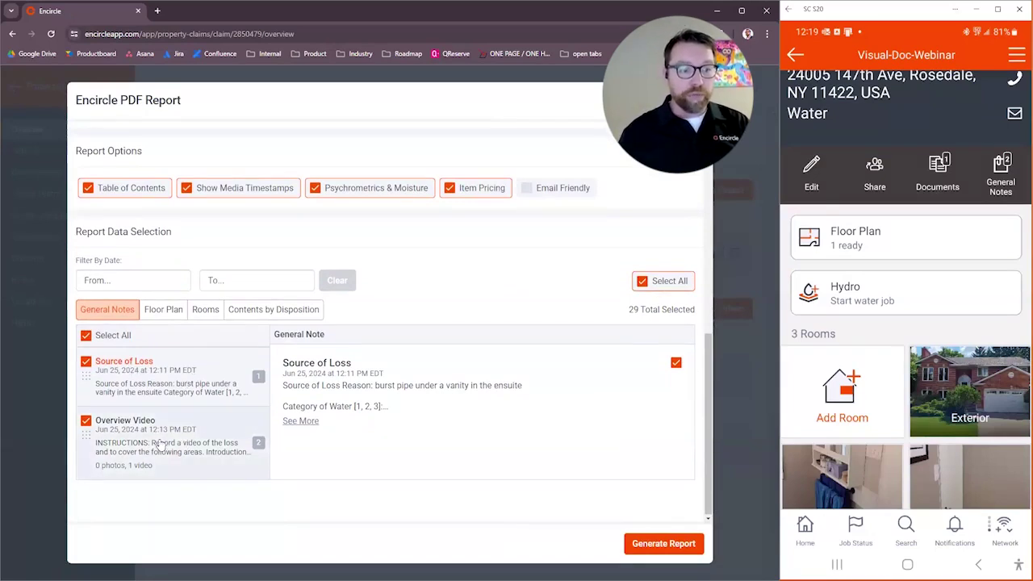
pyautogui.click(164, 310)
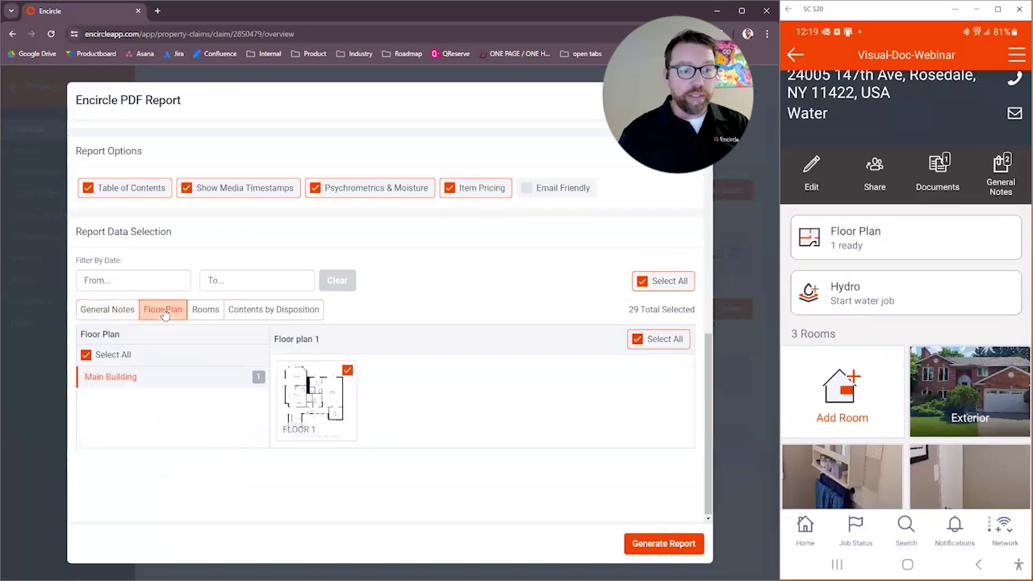
pyautogui.click(207, 313)
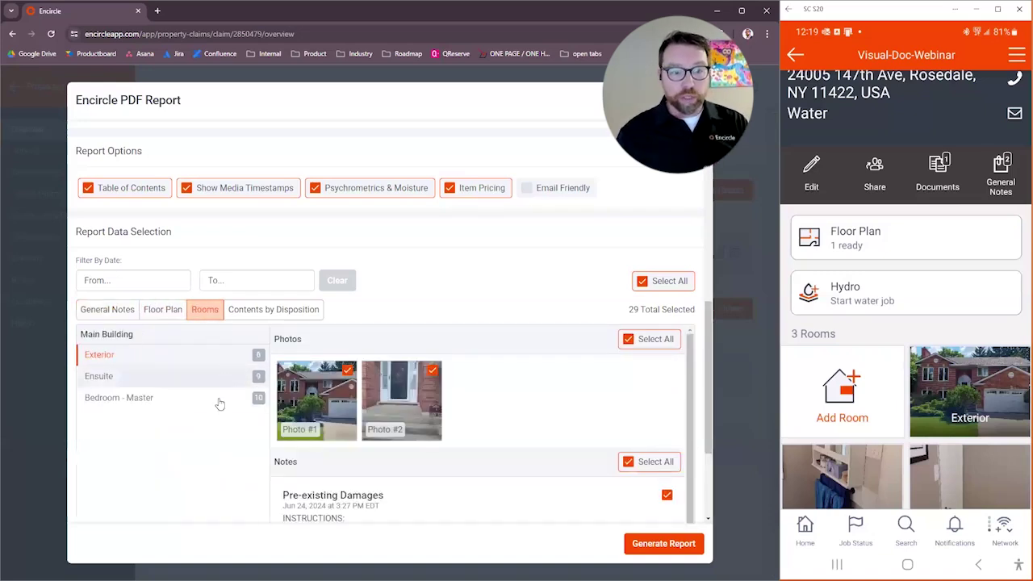
pyautogui.scroll(-1, 436, 448)
pyautogui.scroll(-1, 436, 448)
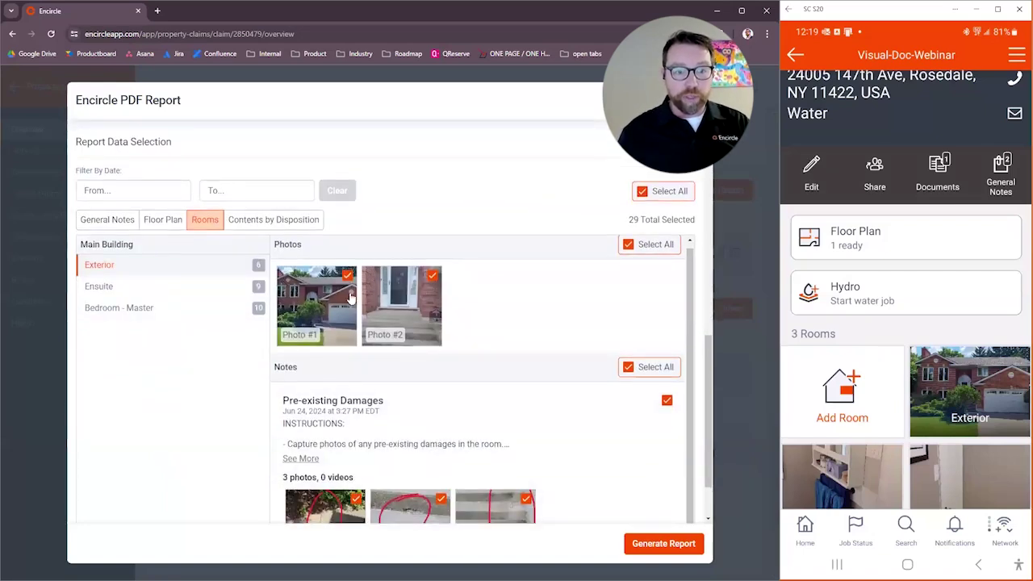
pyautogui.click(199, 285)
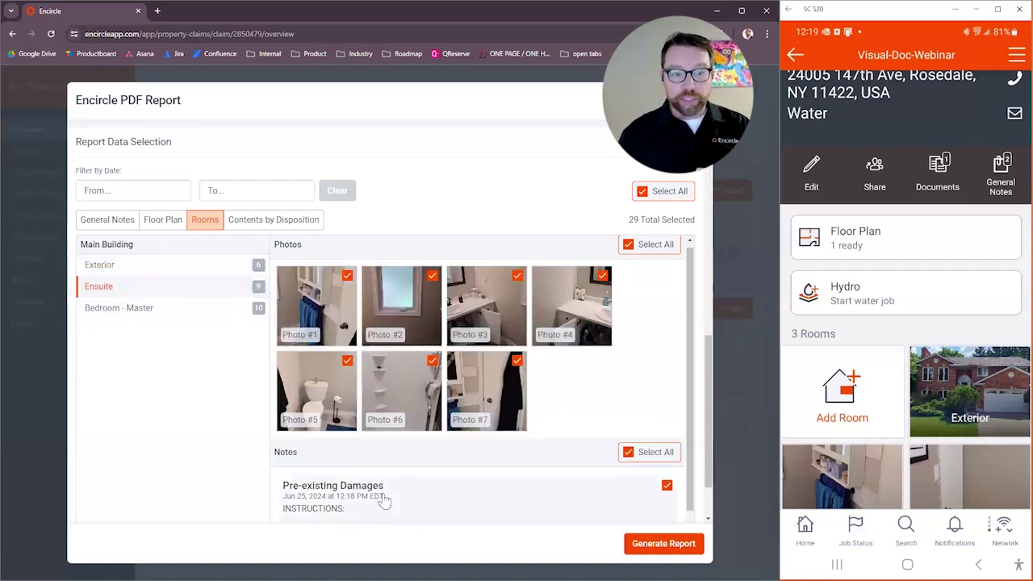
pyautogui.scroll(-1, 470, 357)
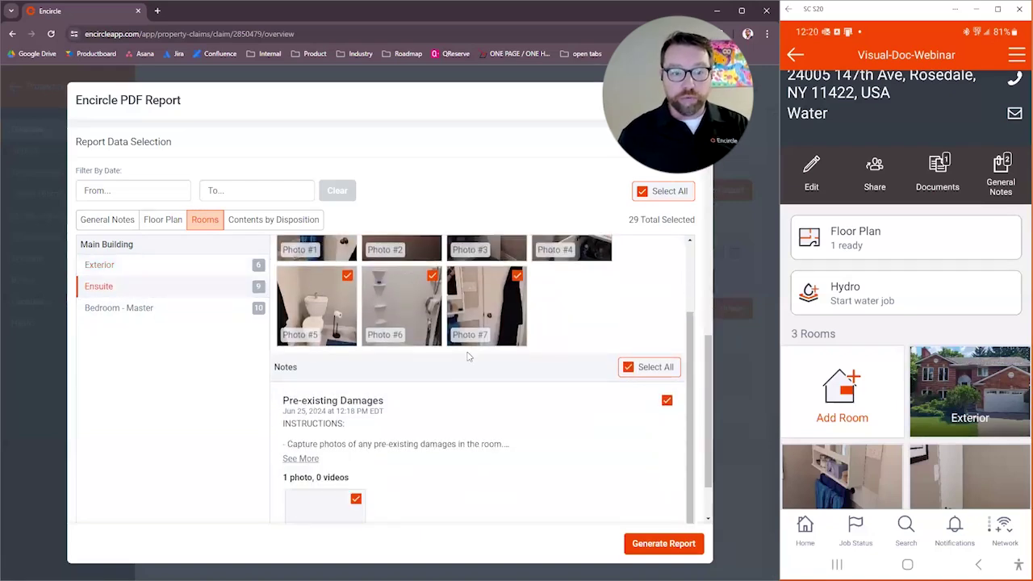
pyautogui.click(172, 306)
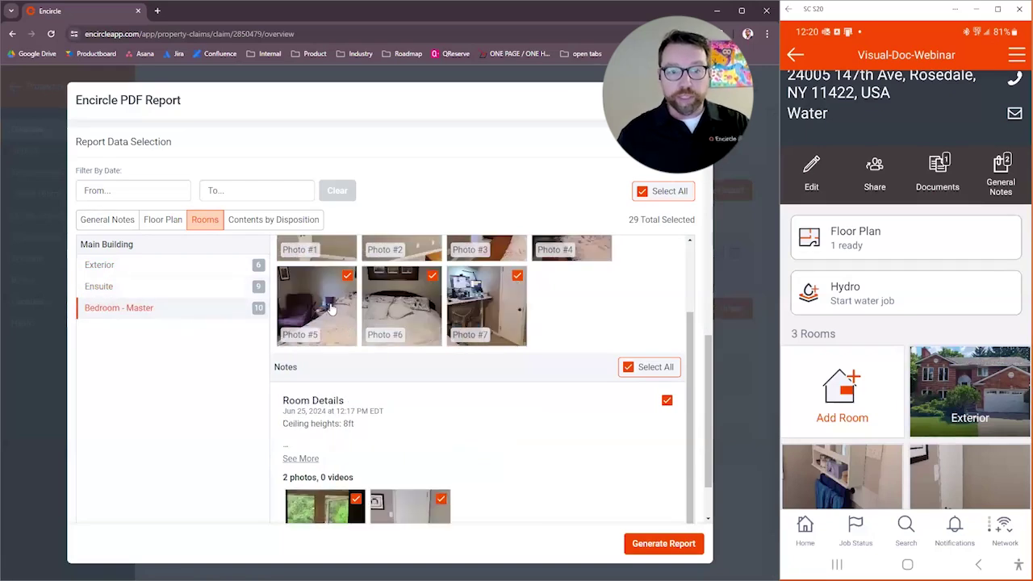
pyautogui.scroll(1, 330, 307)
pyautogui.scroll(-1, 332, 331)
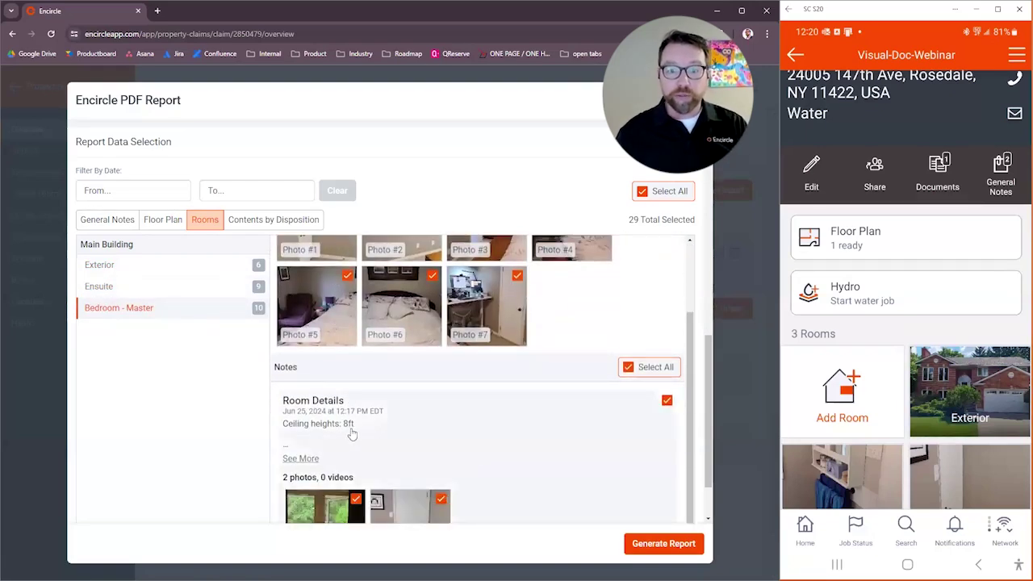
pyautogui.click(629, 546)
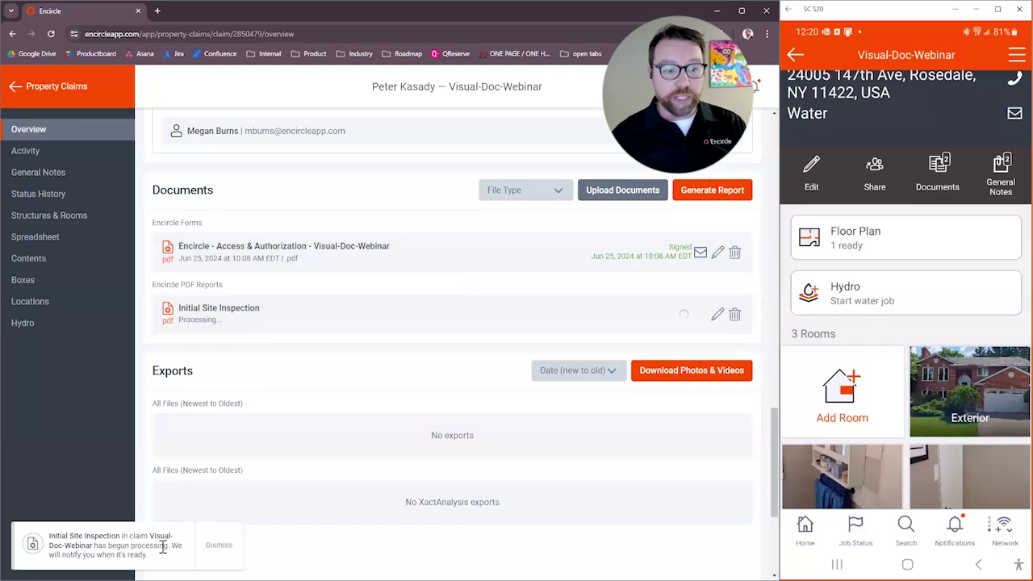
# Step: Open the Ensuite's marked-up Pre-existing Damages photo from the activity feed and show its capture location in Google Maps
pyautogui.click(22, 152)
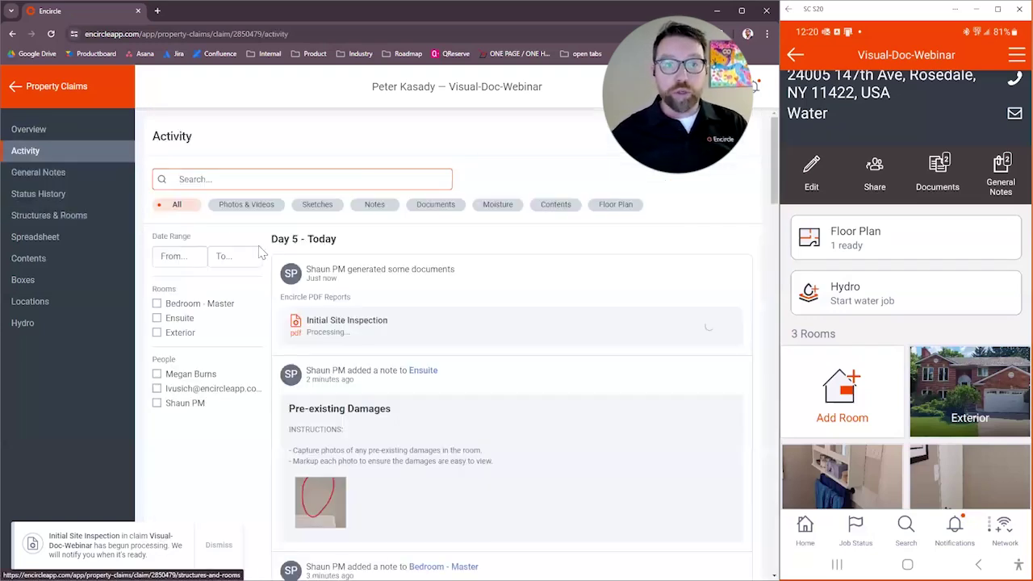
pyautogui.scroll(-2, 382, 409)
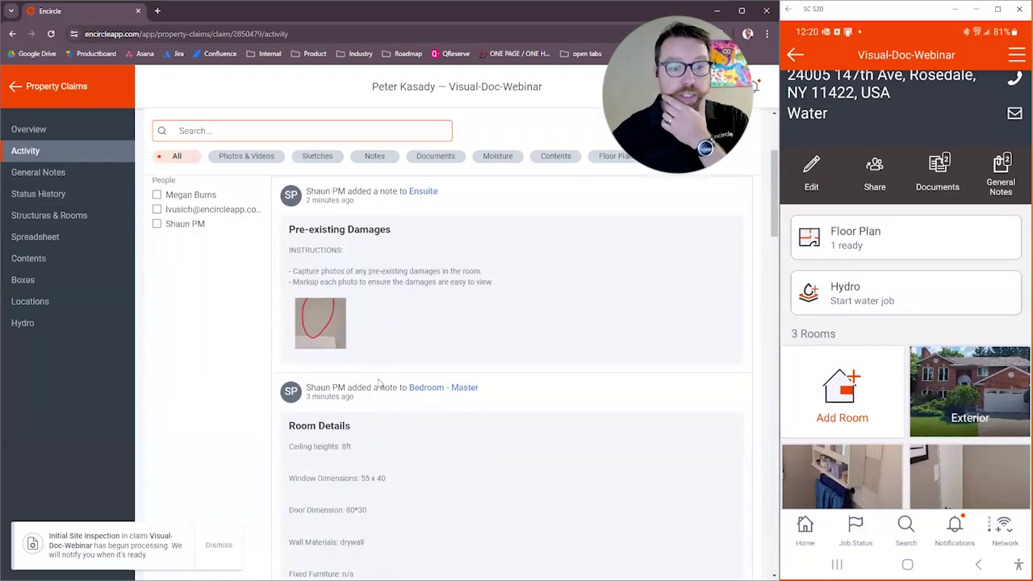
pyautogui.click(339, 326)
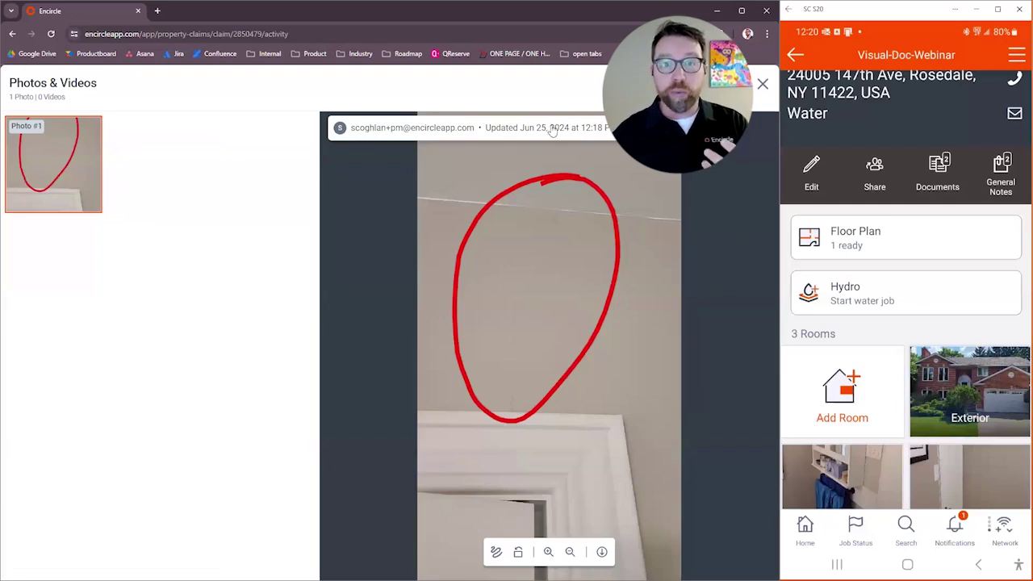
pyautogui.click(730, 127)
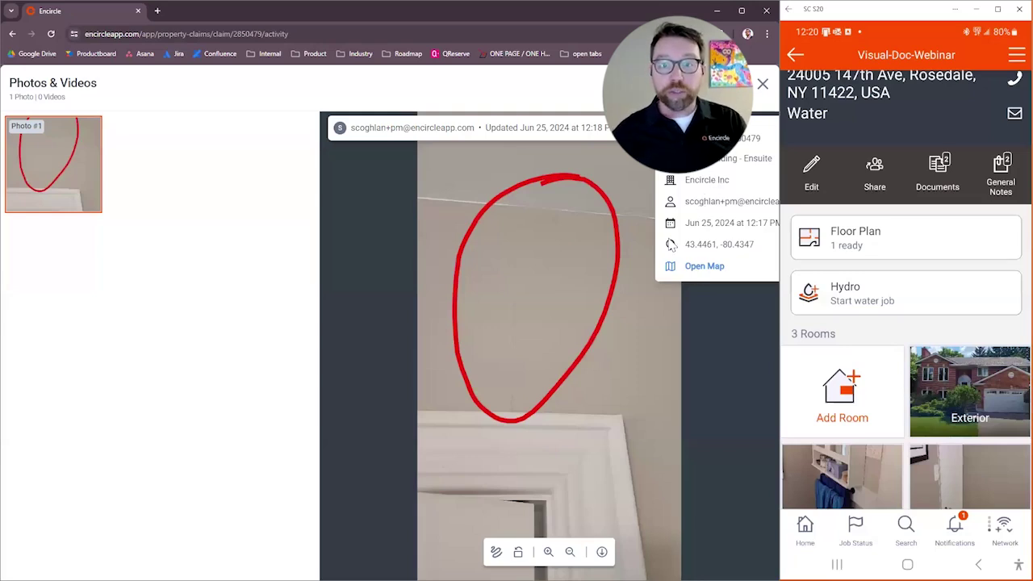
pyautogui.click(699, 269)
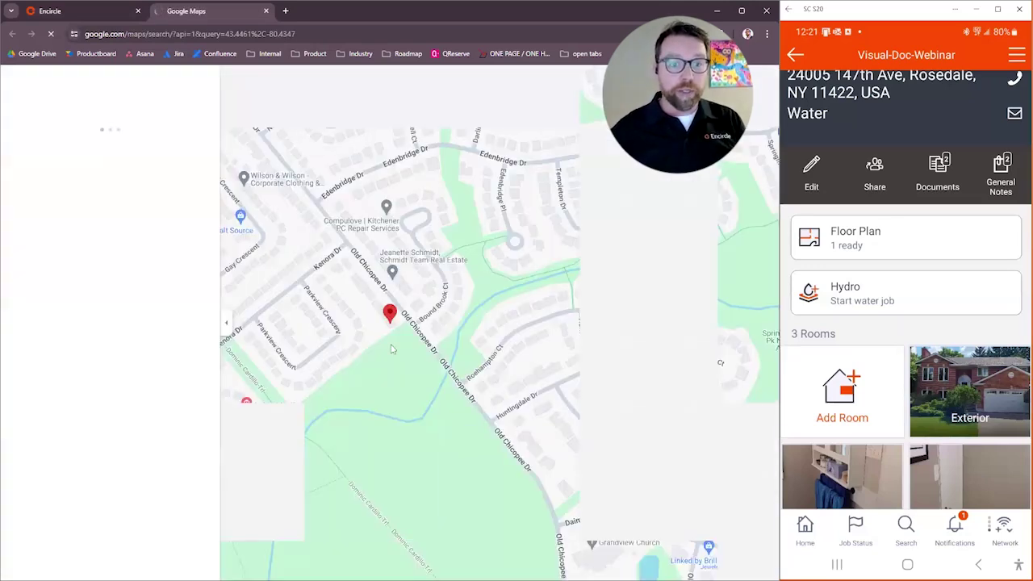
# Step: Close the marked-up Ensuite photo in Encircle and open the Initial Site Inspection PDF report from the activity feed
pyautogui.click(118, 13)
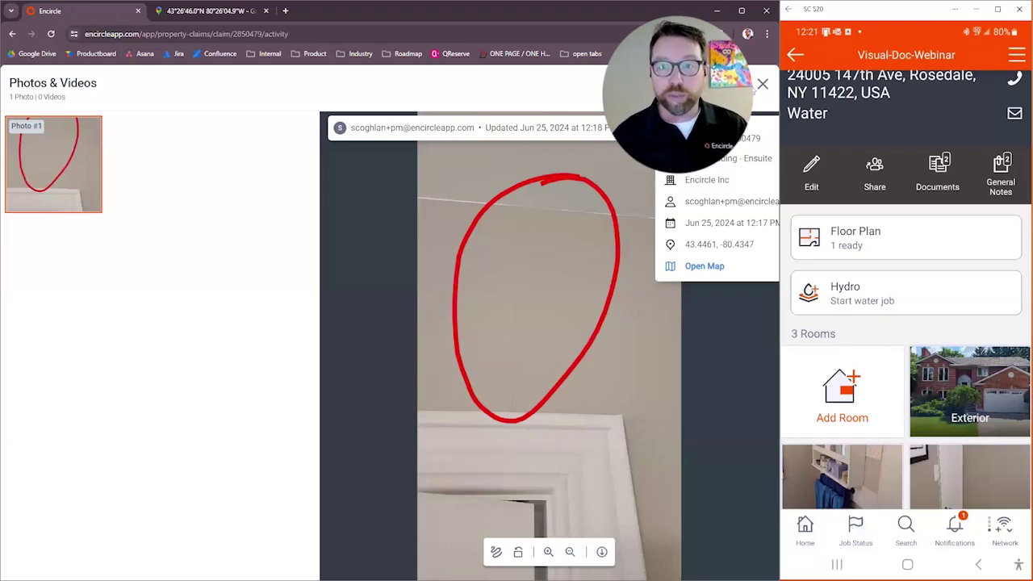
pyautogui.click(764, 85)
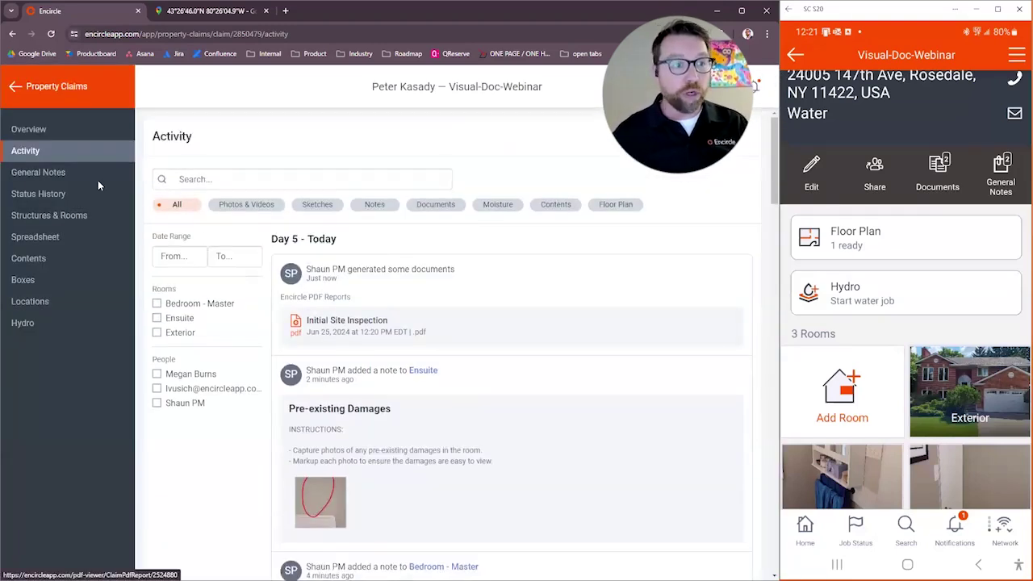
pyautogui.click(365, 334)
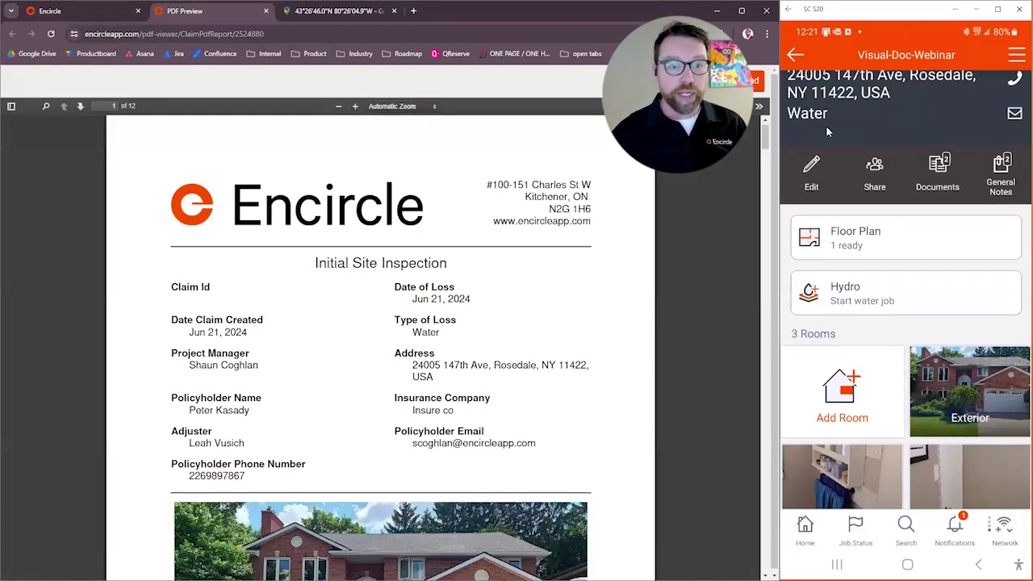
# Step: Examine the report's cover page, table of contents and General Notes, including the Source of Loss and Overview Video instructions
pyautogui.scroll(-10, 317, 232)
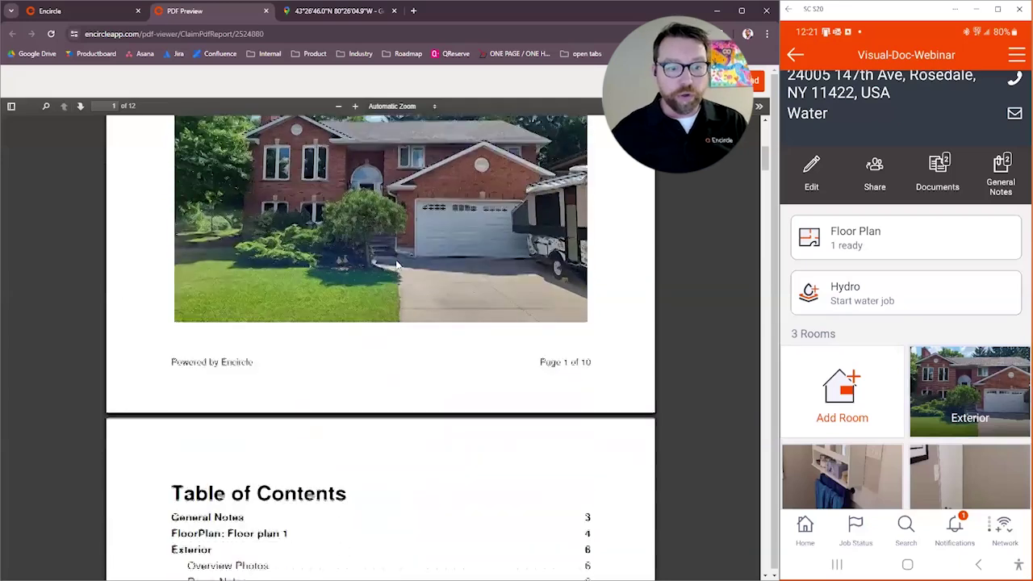
pyautogui.scroll(-5, 162, 277)
pyautogui.scroll(-10, 419, 246)
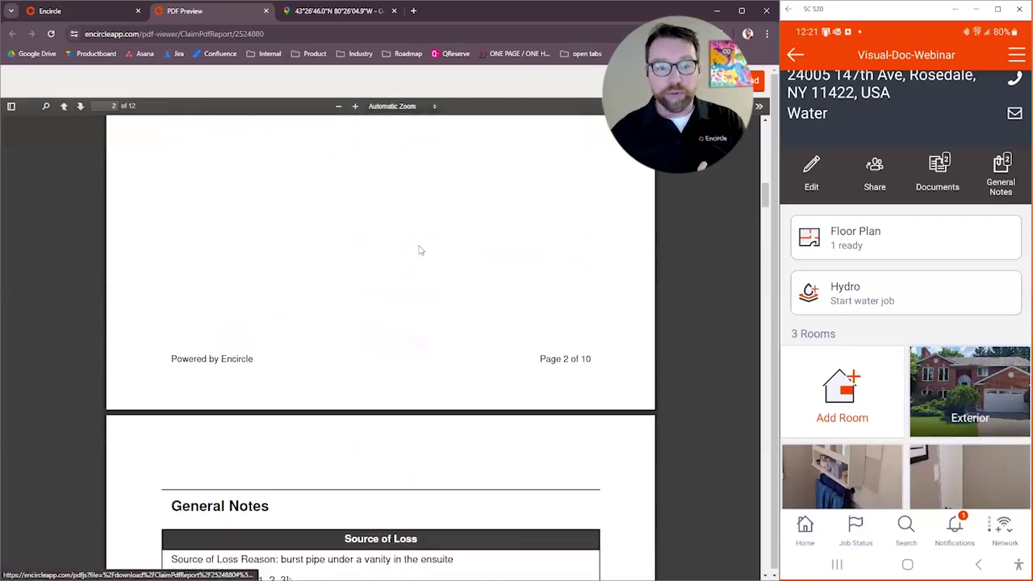
pyautogui.scroll(-2, 419, 250)
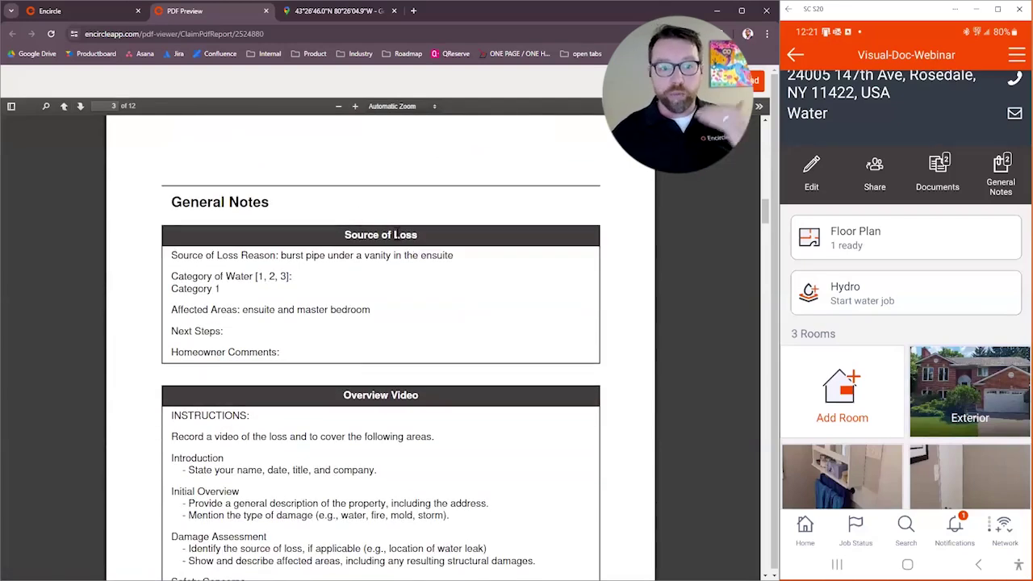
pyautogui.scroll(-17, 399, 235)
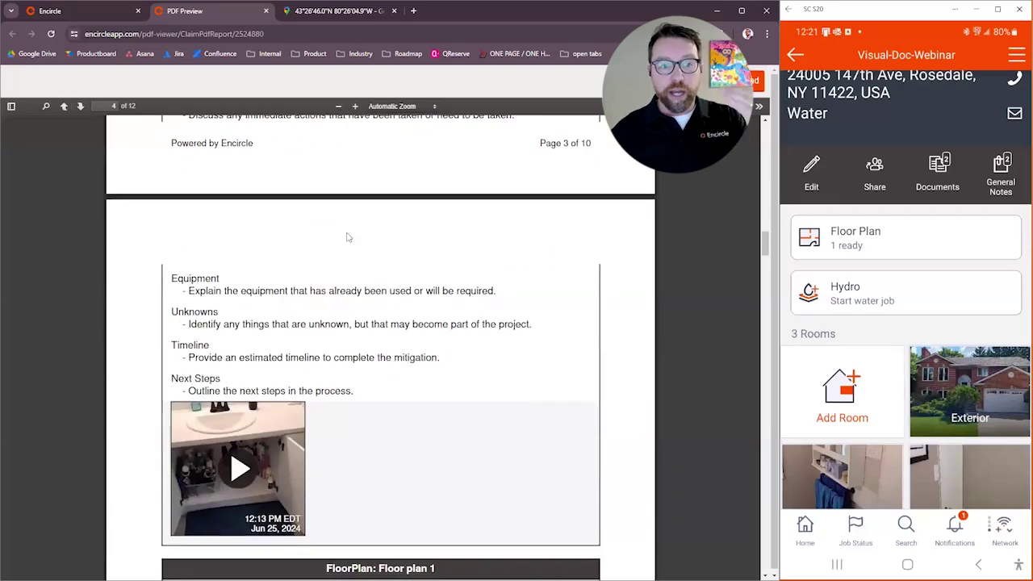
pyautogui.scroll(11, 345, 234)
pyautogui.scroll(-2, 255, 263)
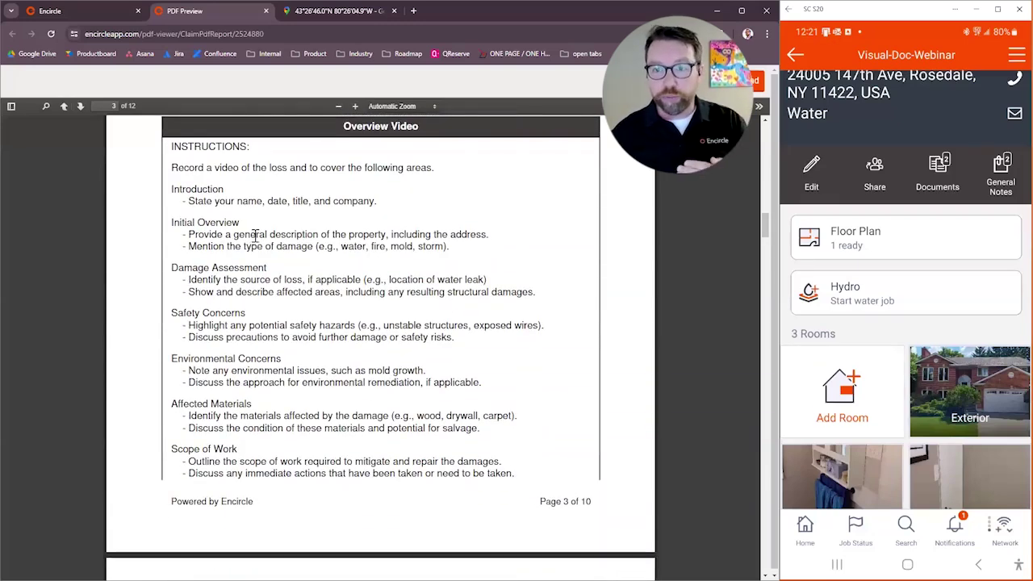
pyautogui.scroll(-2, 255, 234)
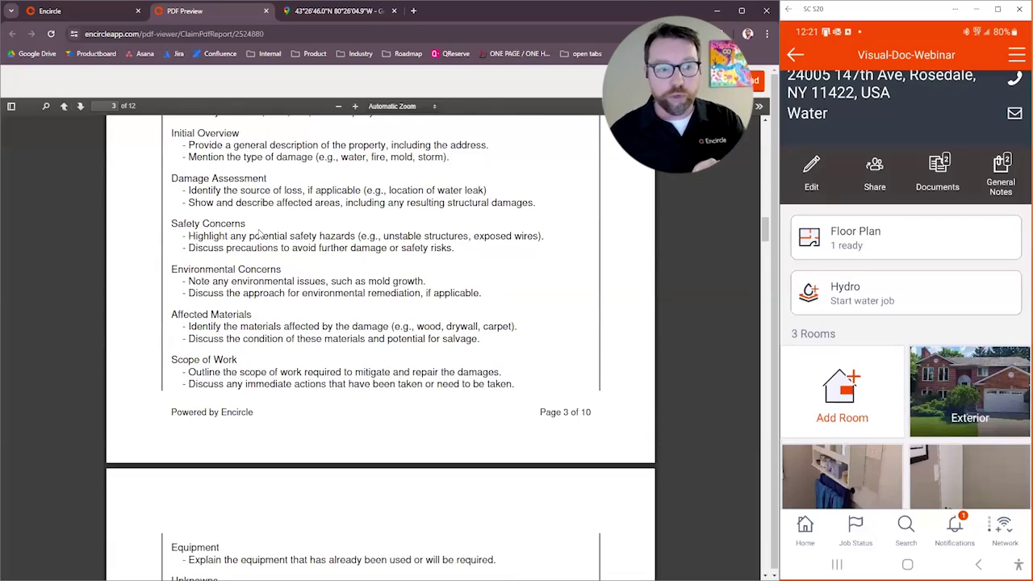
pyautogui.scroll(-5, 259, 232)
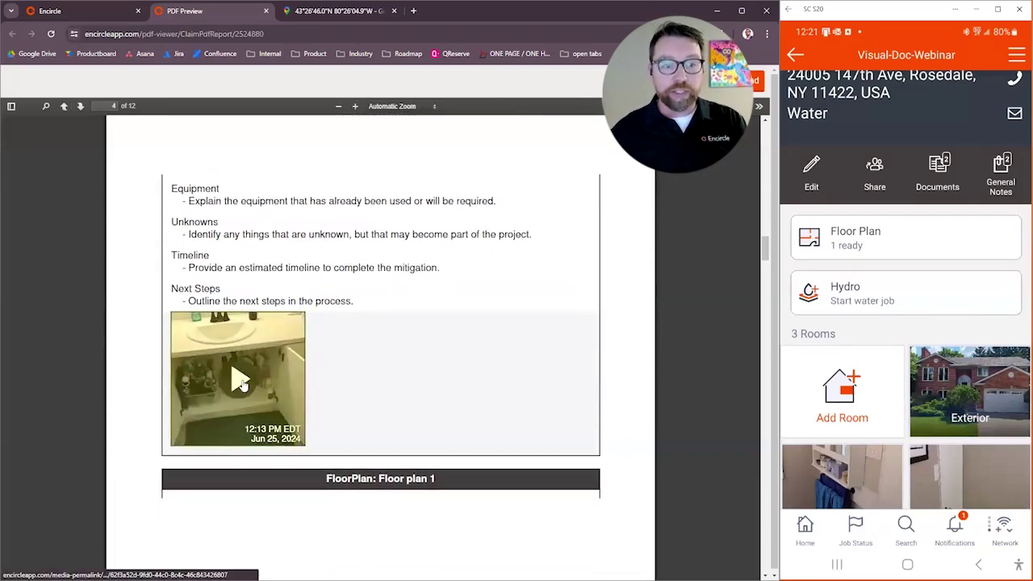
# Step: Play the Overview Video linked in the report's General Notes briefly and return to the PDF preview
pyautogui.click(242, 380)
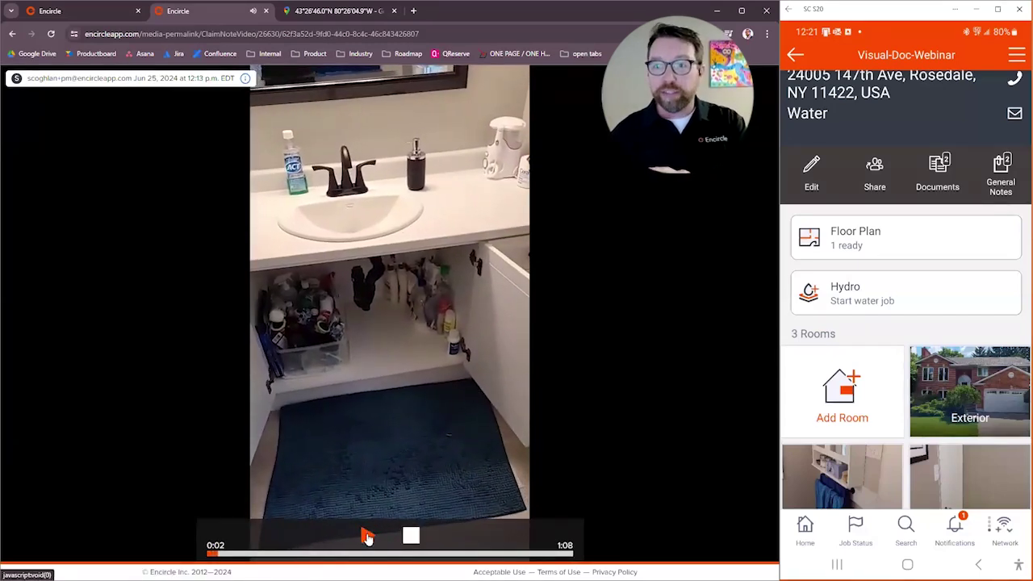
pyautogui.click(102, 17)
pyautogui.click(204, 19)
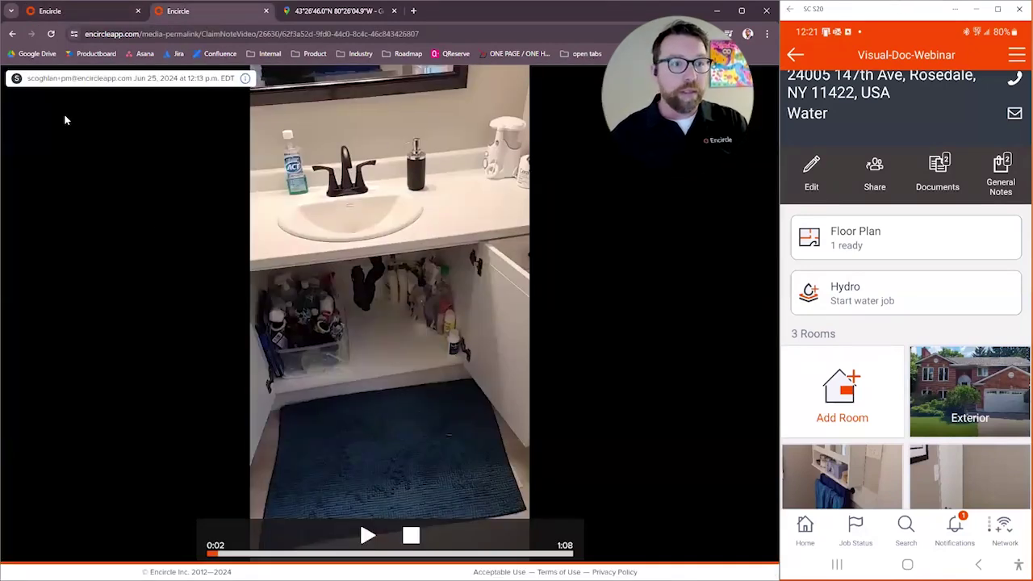
pyautogui.click(12, 34)
# Step: Review the report's Exterior, Ensuite and bedroom overview photos and the Exterior's marked-up damage photos
pyautogui.scroll(-3, 359, 236)
pyautogui.scroll(-15, 358, 237)
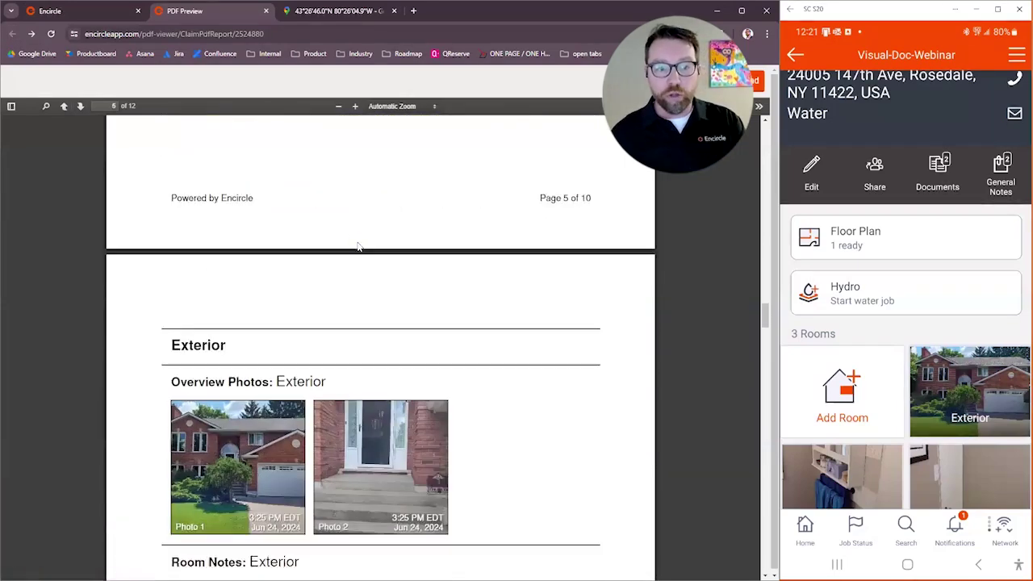
pyautogui.scroll(-8, 360, 247)
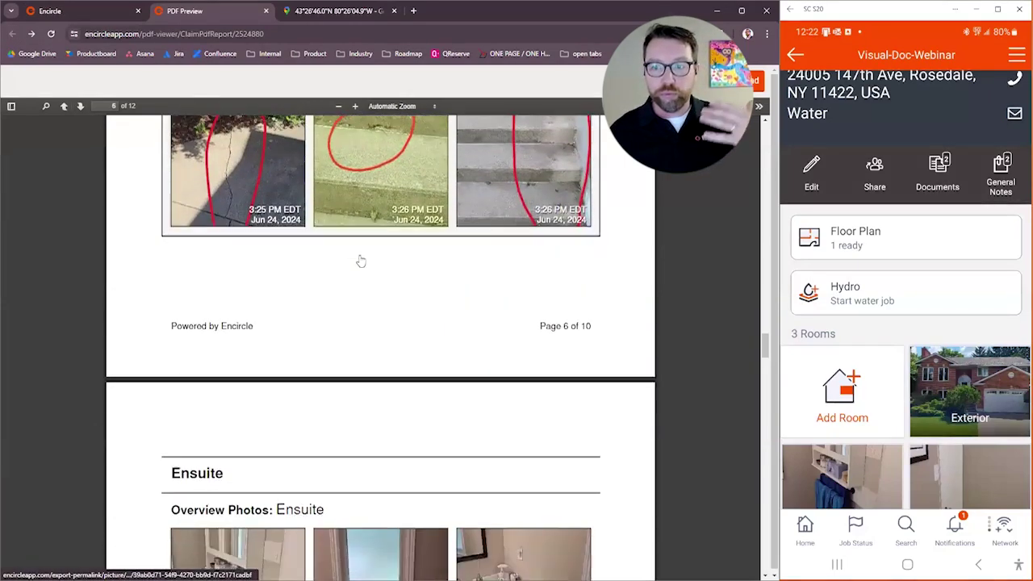
pyautogui.scroll(-10, 361, 261)
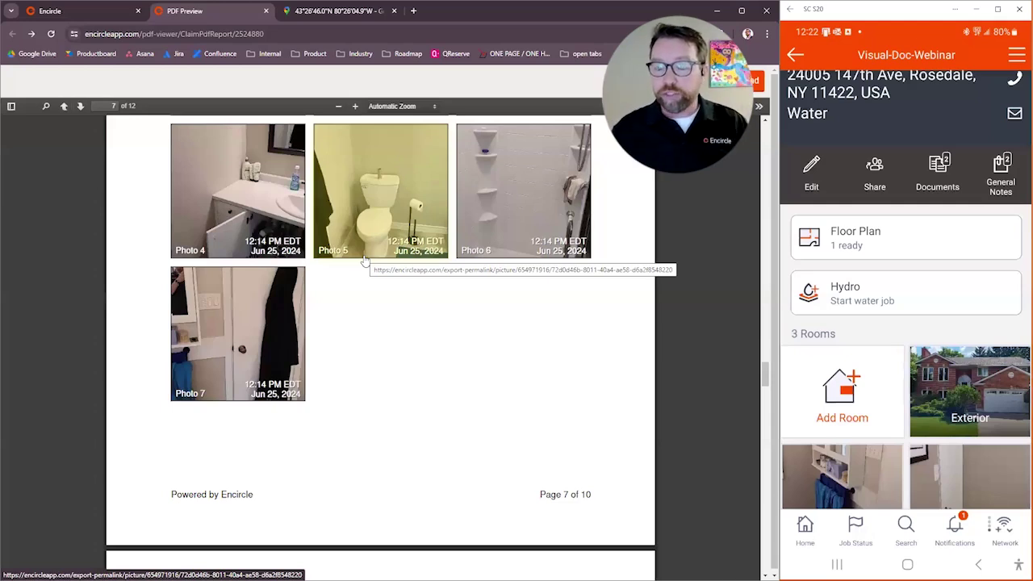
pyautogui.scroll(-1, 390, 331)
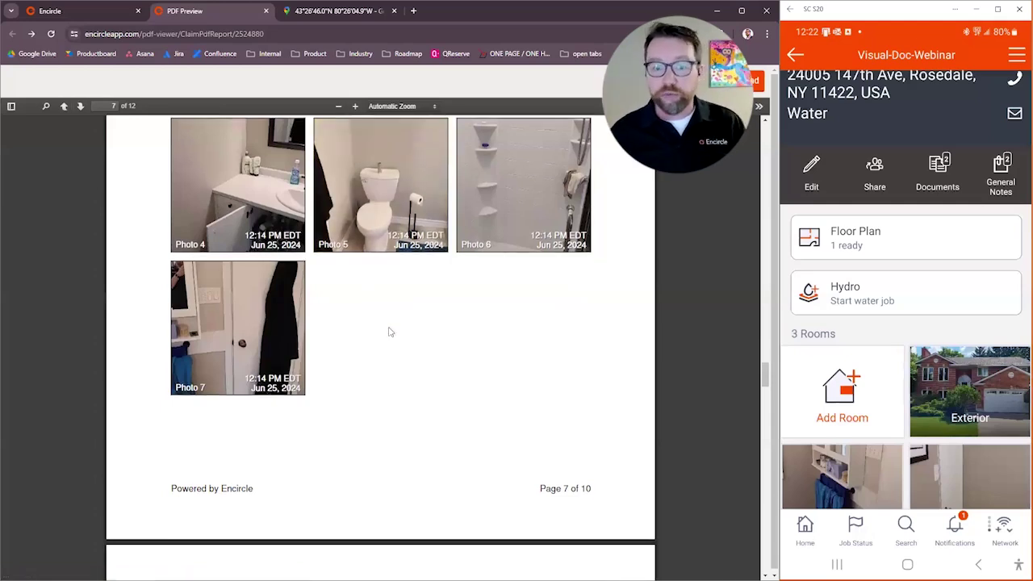
pyautogui.scroll(-10, 390, 332)
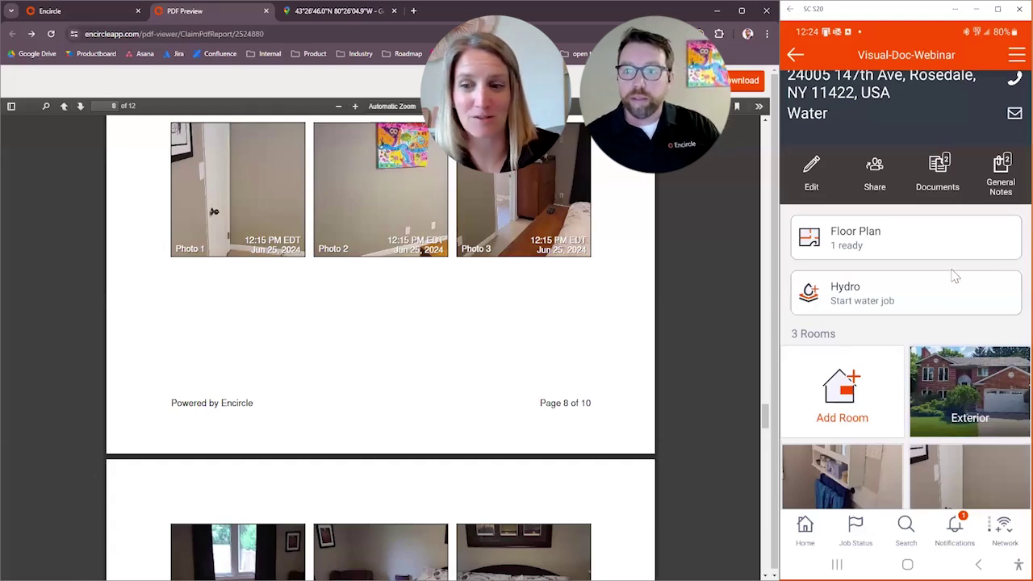
# Step: In the mobile app, start a new Encircle PDF Report for Encircle Inc with Everything as its contents
pyautogui.scroll(1, 958, 276)
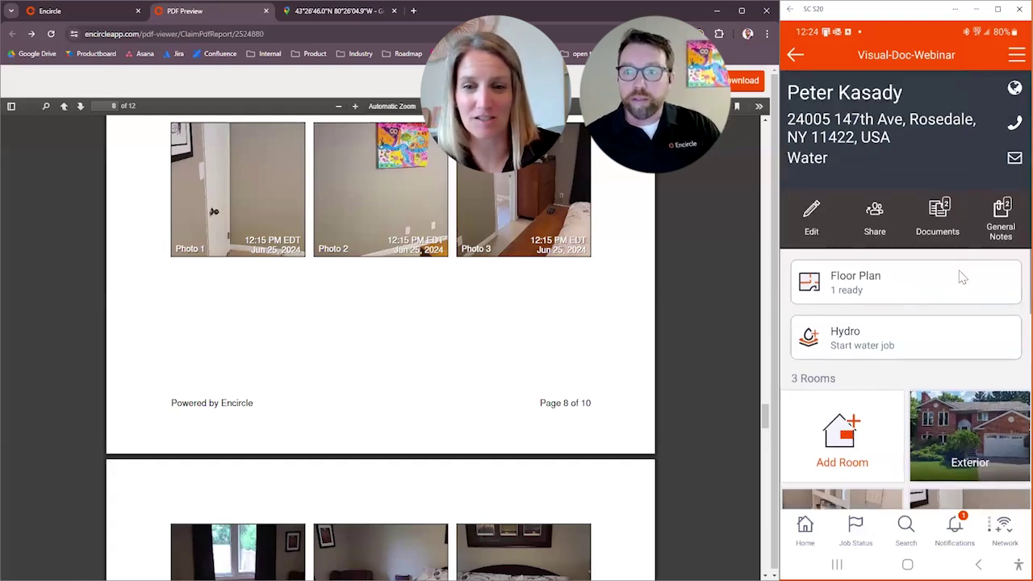
pyautogui.click(942, 222)
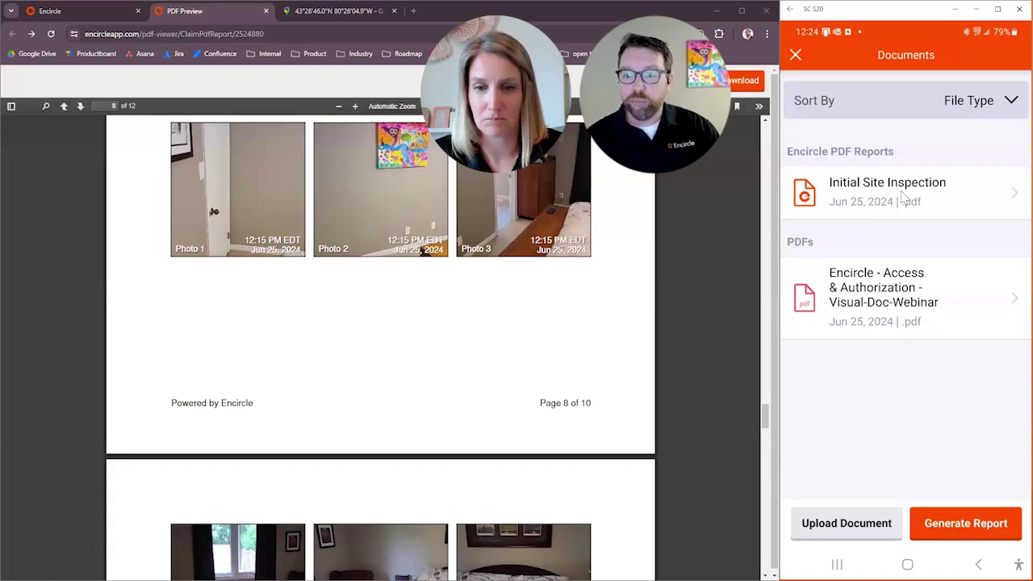
pyautogui.click(963, 522)
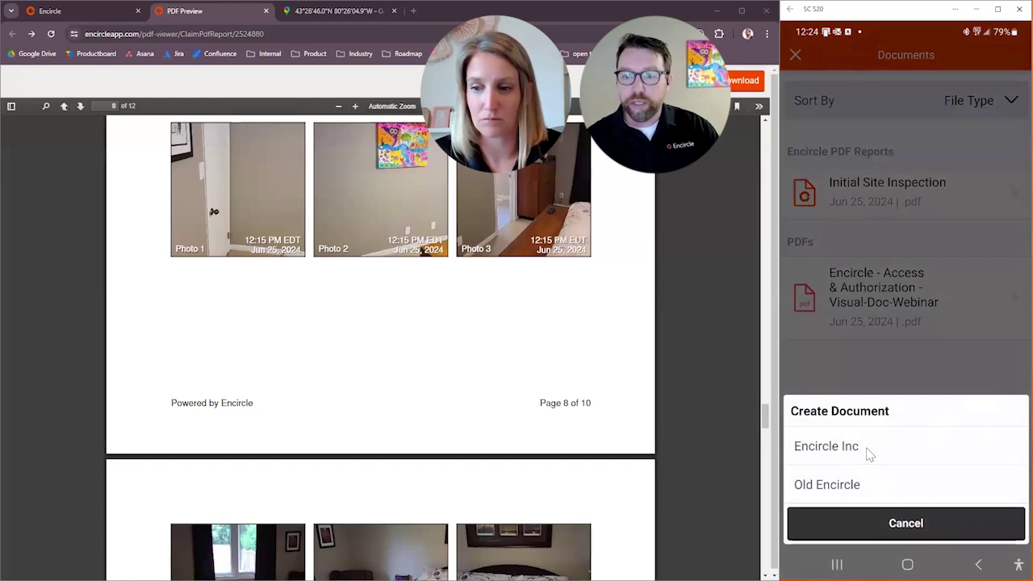
pyautogui.click(867, 450)
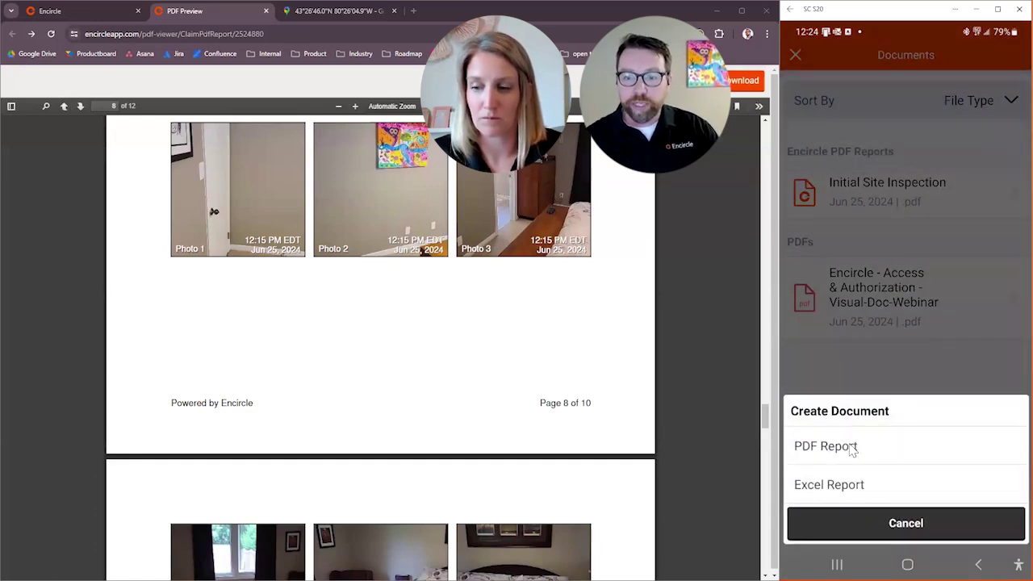
pyautogui.click(807, 449)
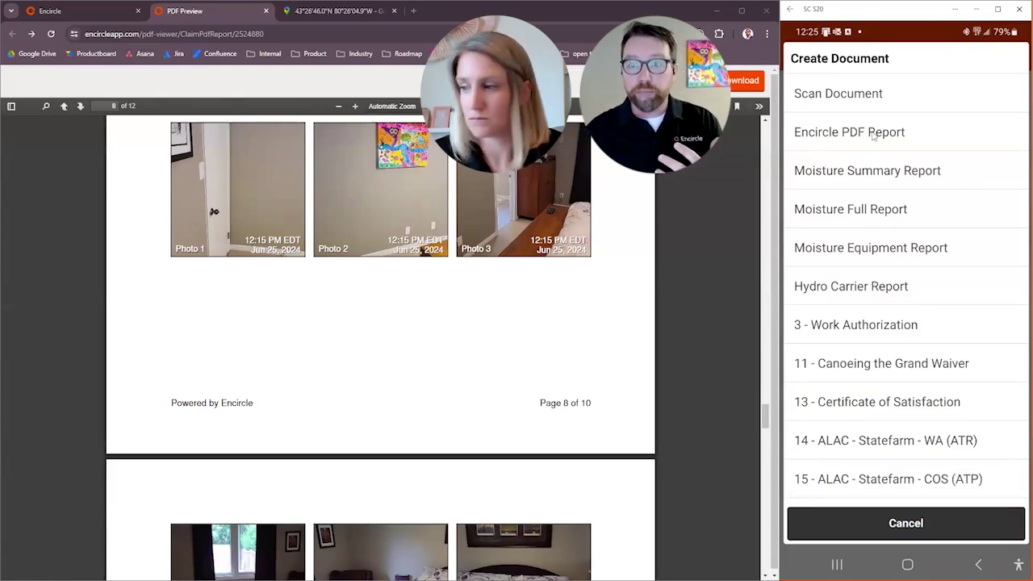
pyautogui.click(873, 135)
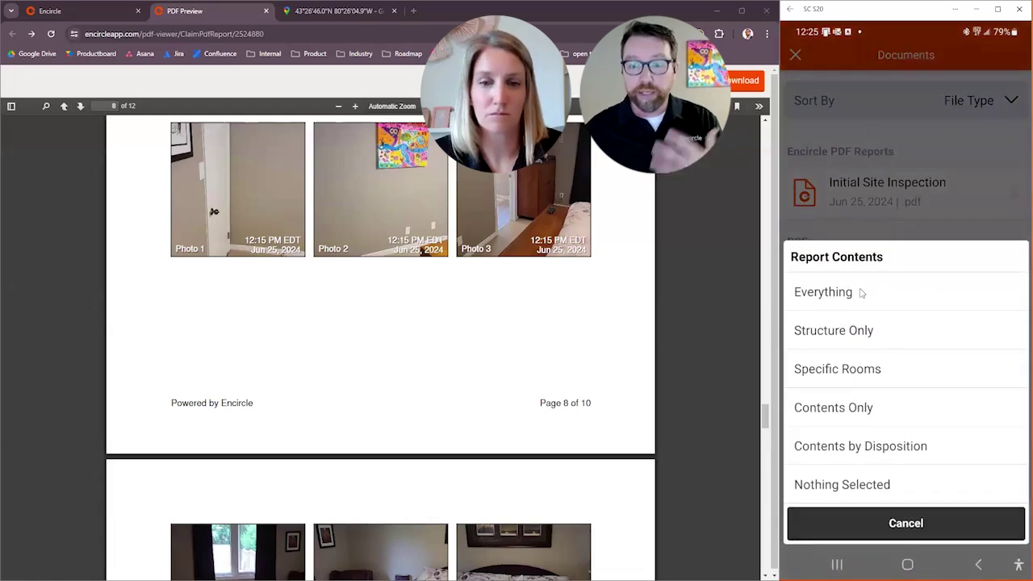
pyautogui.click(823, 292)
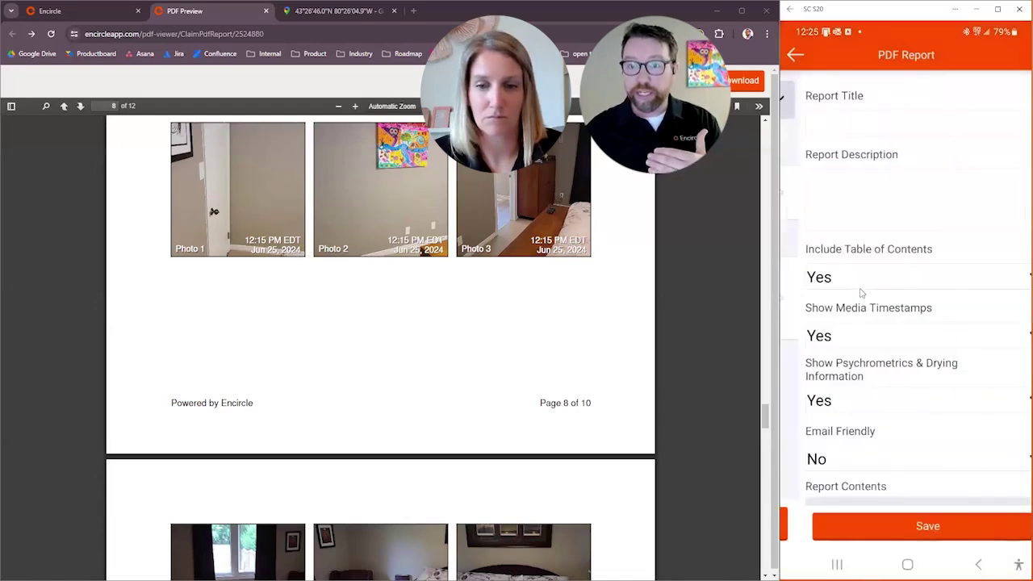
# Step: Title the new PDF report "V2 Inspection"
pyautogui.click(851, 125)
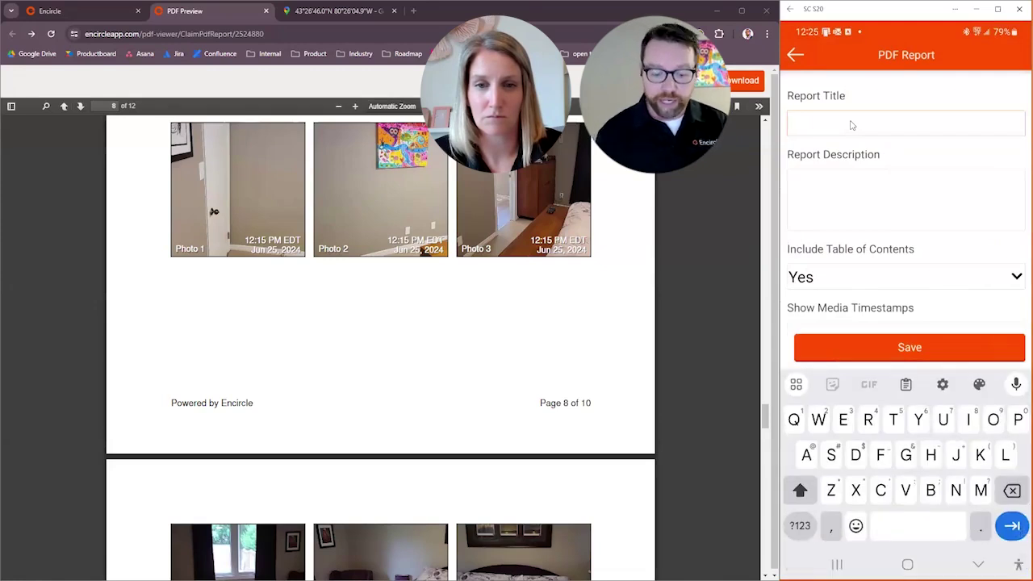
pyautogui.write('V')
pyautogui.press('BackSpace')
pyautogui.write('V')
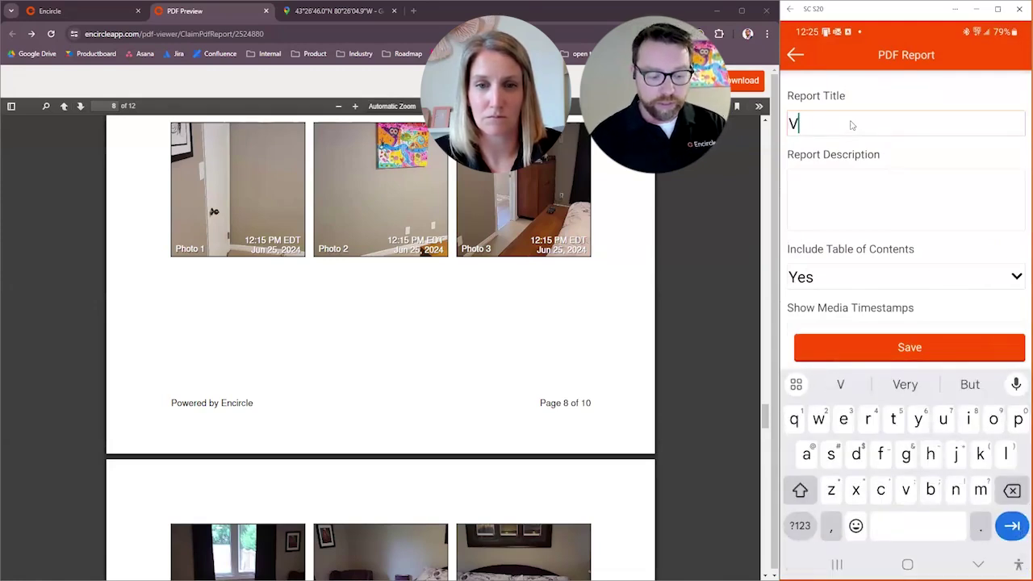
pyautogui.write('2 Sin')
pyautogui.press('BackSpace')
pyautogui.press('BackSpace')
pyautogui.press('BackSpace')
pyautogui.write('I')
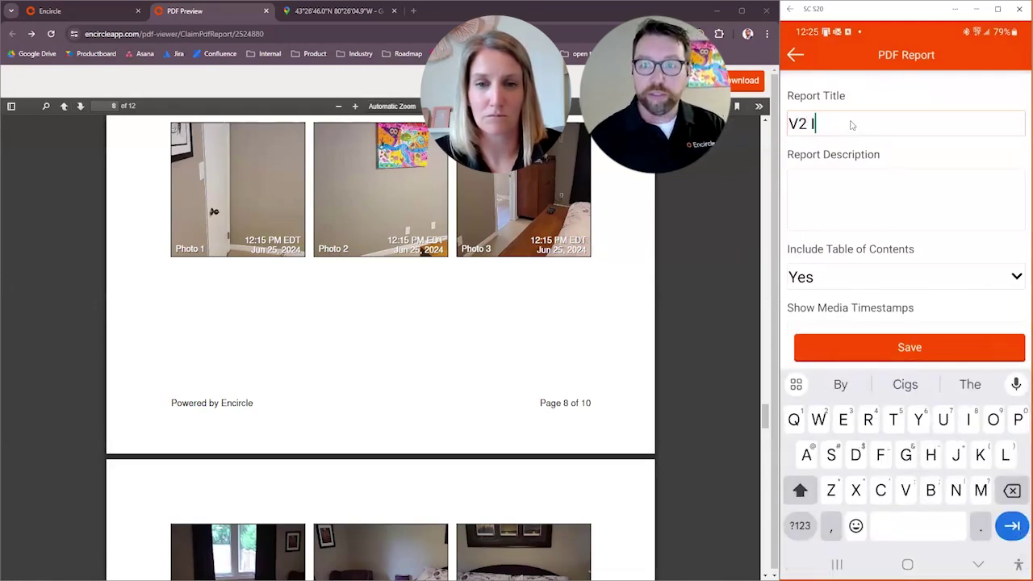
pyautogui.write('nspection')
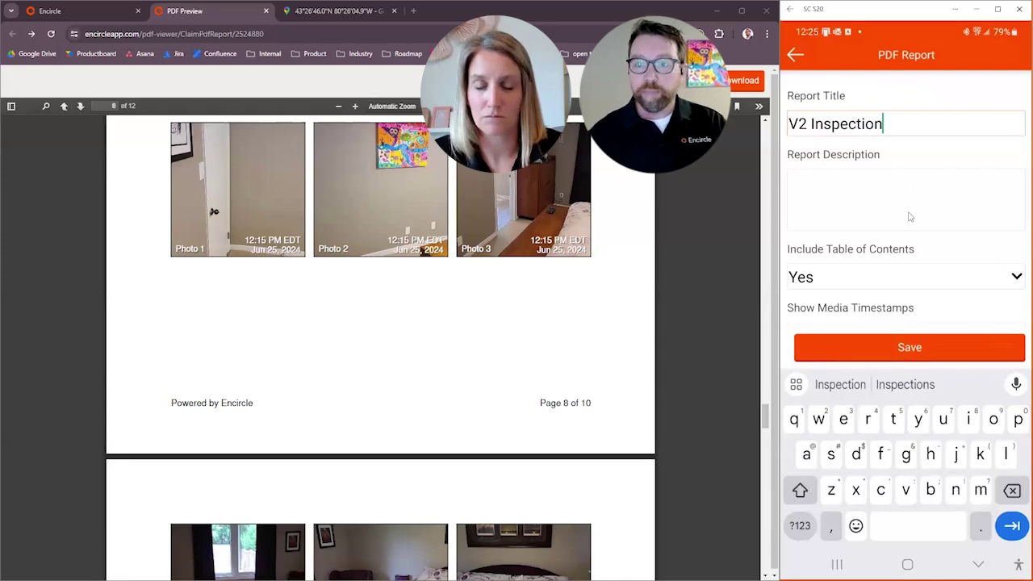
# Step: Open the report contents for editing and deselect everything under Floor plan 1
pyautogui.scroll(-1, 906, 235)
pyautogui.scroll(-1, 907, 235)
pyautogui.scroll(-5, 860, 243)
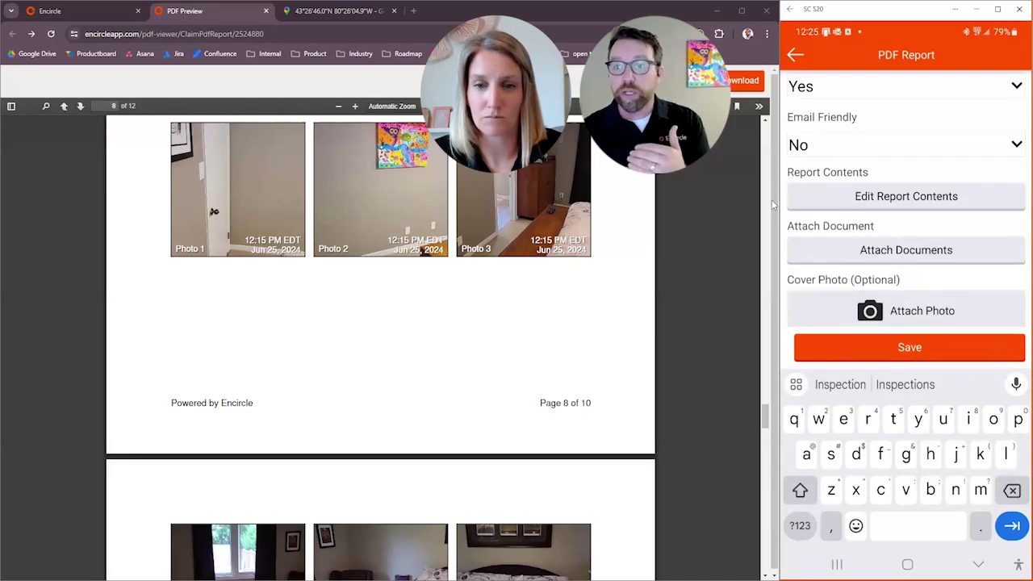
pyautogui.click(900, 200)
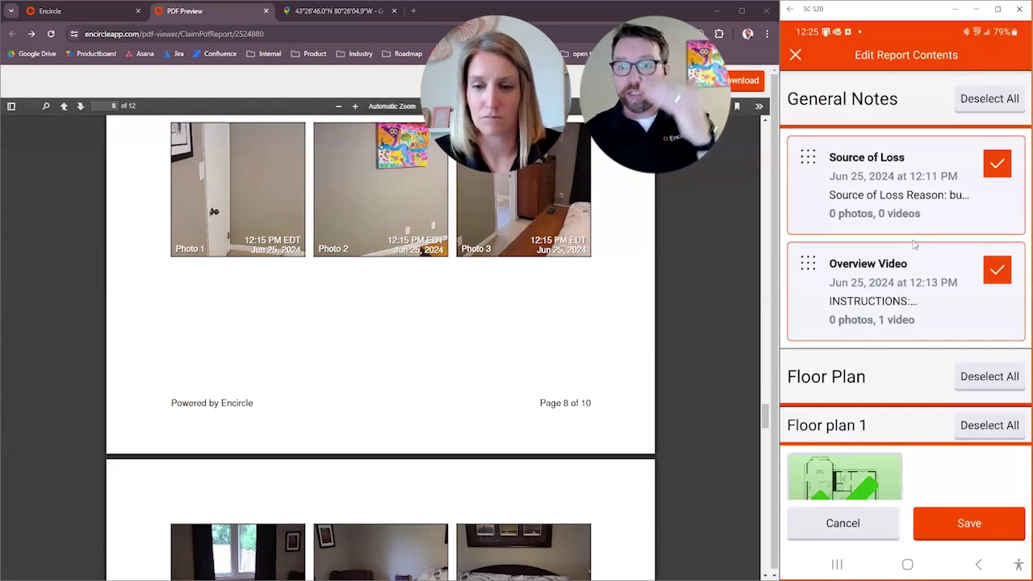
pyautogui.scroll(-2, 799, 178)
pyautogui.scroll(2, 799, 177)
pyautogui.scroll(-3, 918, 279)
pyautogui.scroll(-1, 918, 274)
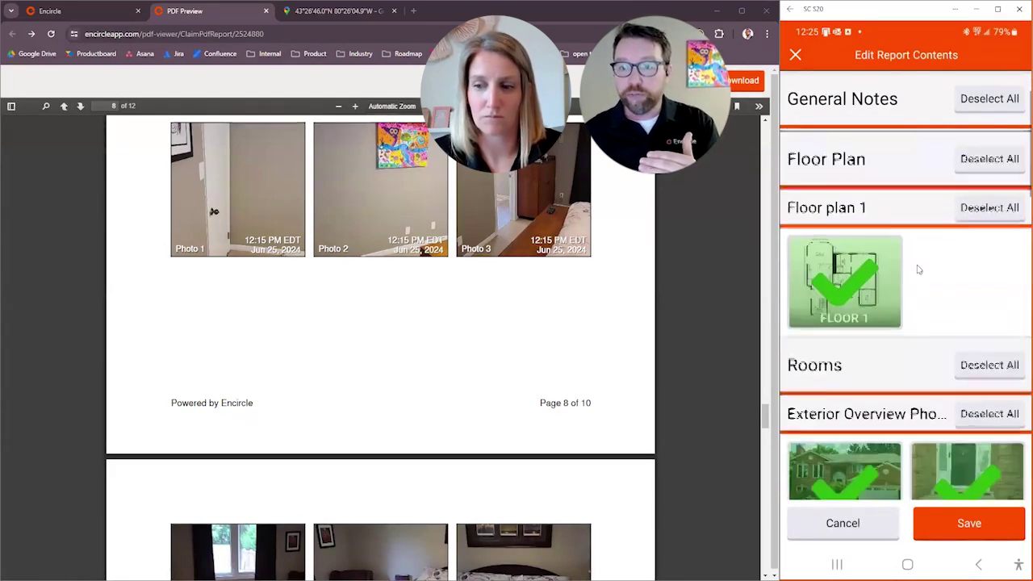
pyautogui.click(986, 208)
pyautogui.scroll(-3, 963, 237)
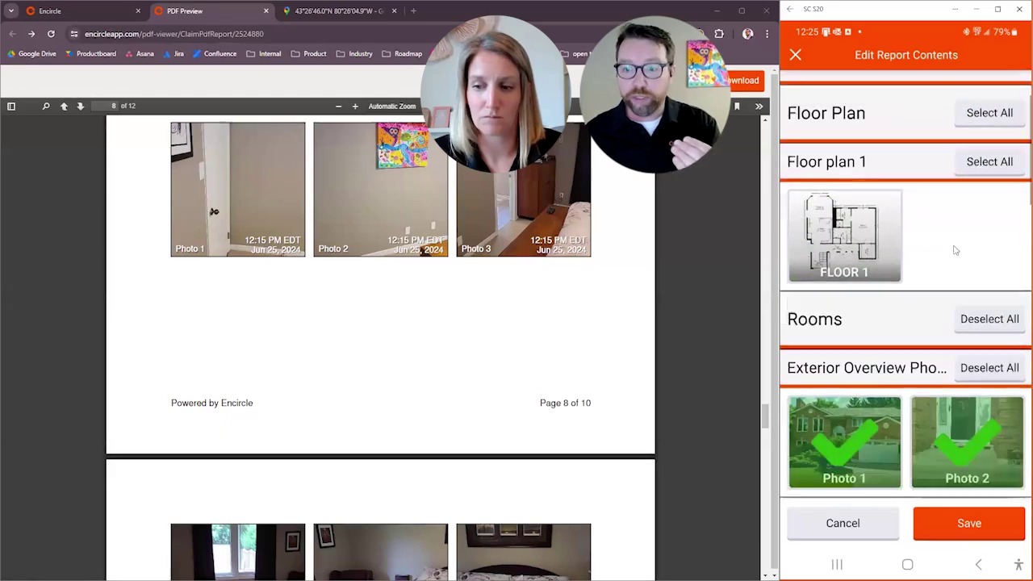
# Step: Exclude Exterior overview Photo 2 from the report and check the Exterior and Ensuite items selected below it
pyautogui.click(944, 370)
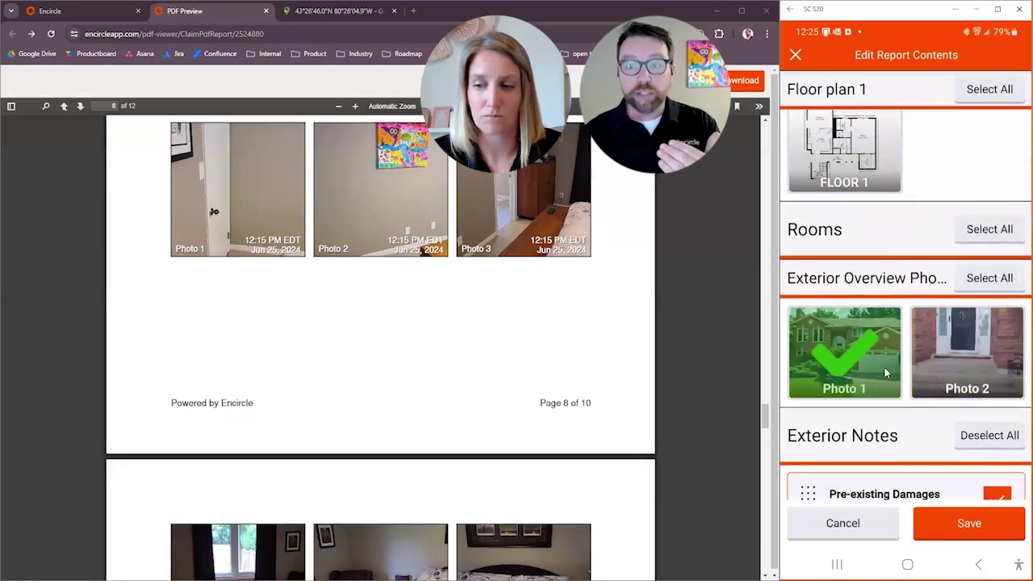
pyautogui.scroll(-1, 980, 320)
pyautogui.scroll(-5, 981, 321)
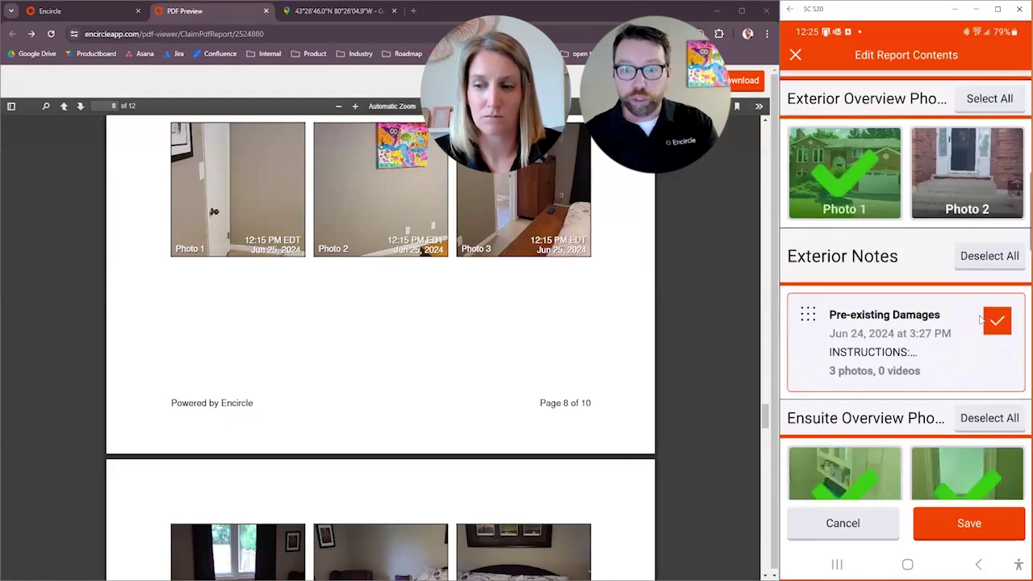
pyautogui.scroll(-8, 981, 320)
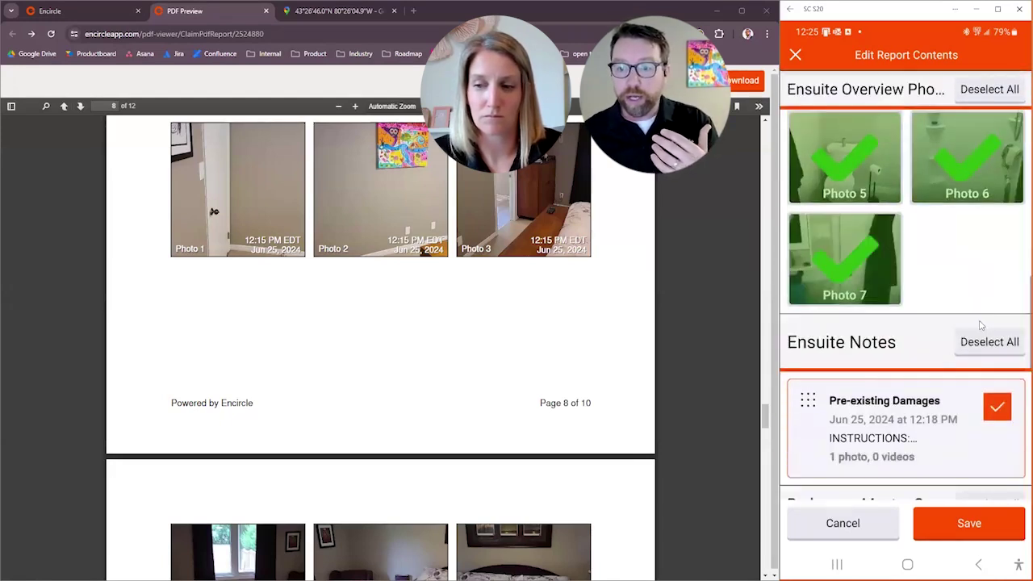
# Step: Exclude the Pre-existing Damages note under Ensuite Notes, save the contents selection and save the V2 Inspection report
pyautogui.click(997, 319)
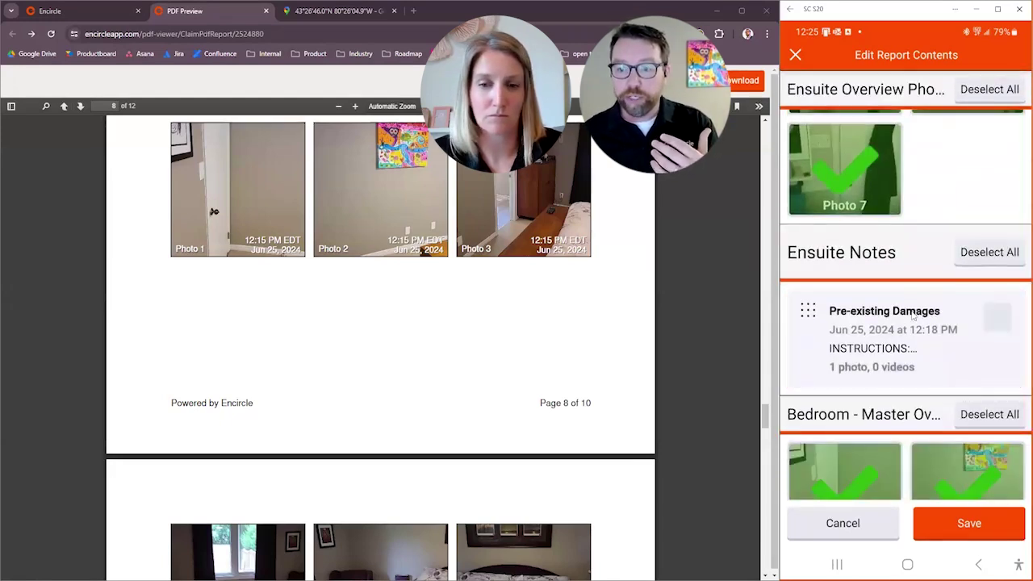
pyautogui.click(985, 533)
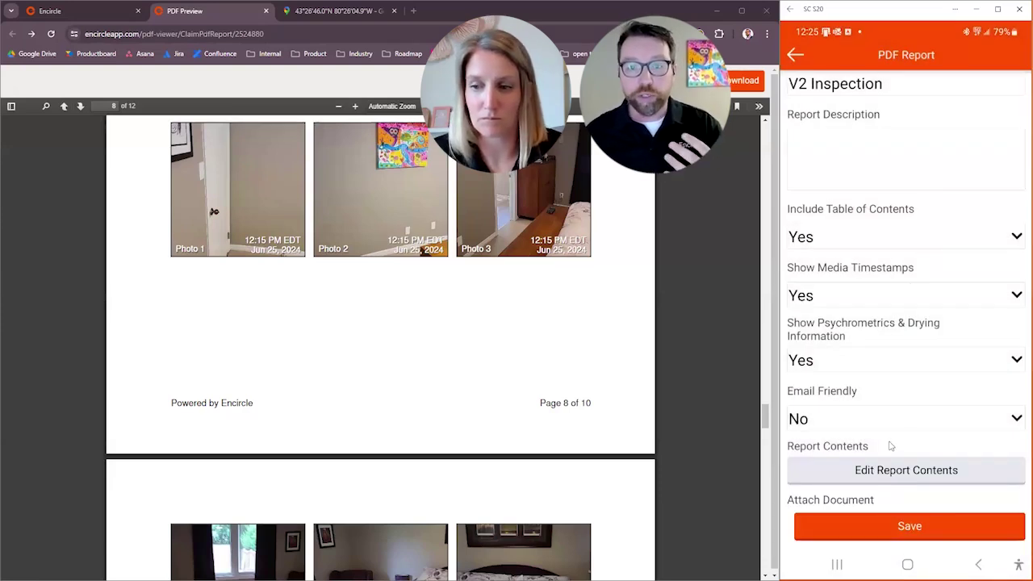
pyautogui.scroll(-1, 891, 447)
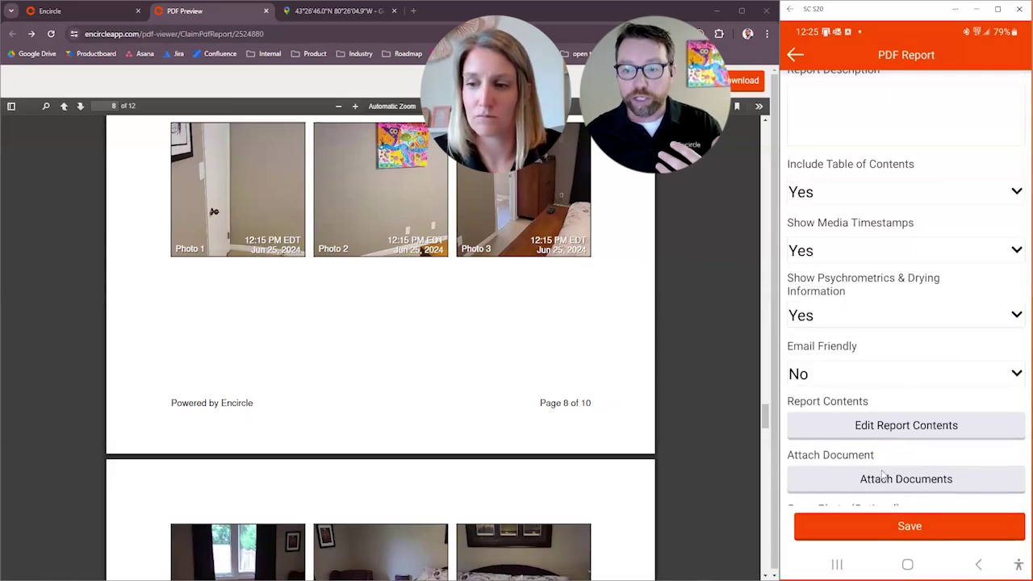
pyautogui.scroll(-2, 884, 476)
pyautogui.scroll(-2, 921, 501)
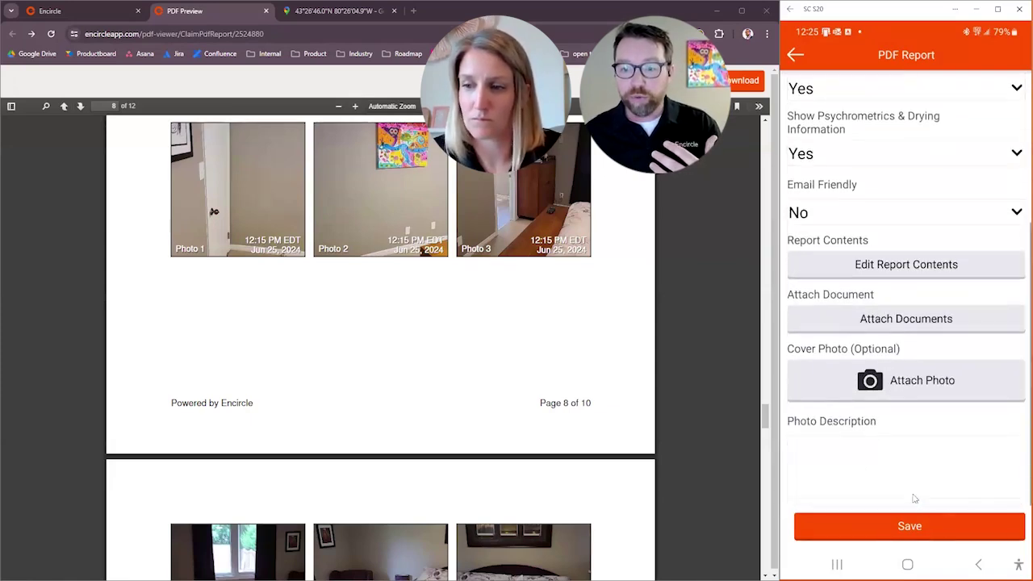
pyautogui.click(932, 537)
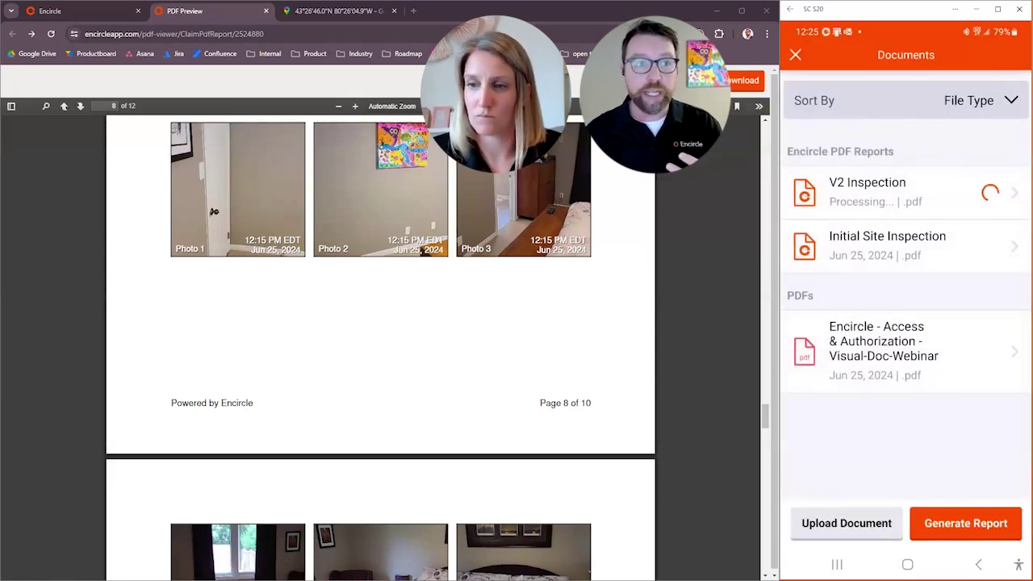
# Step: Check the web claim's activity feed and view the mobile document options for V2 Inspection and Initial Site Inspection
pyautogui.click(69, 13)
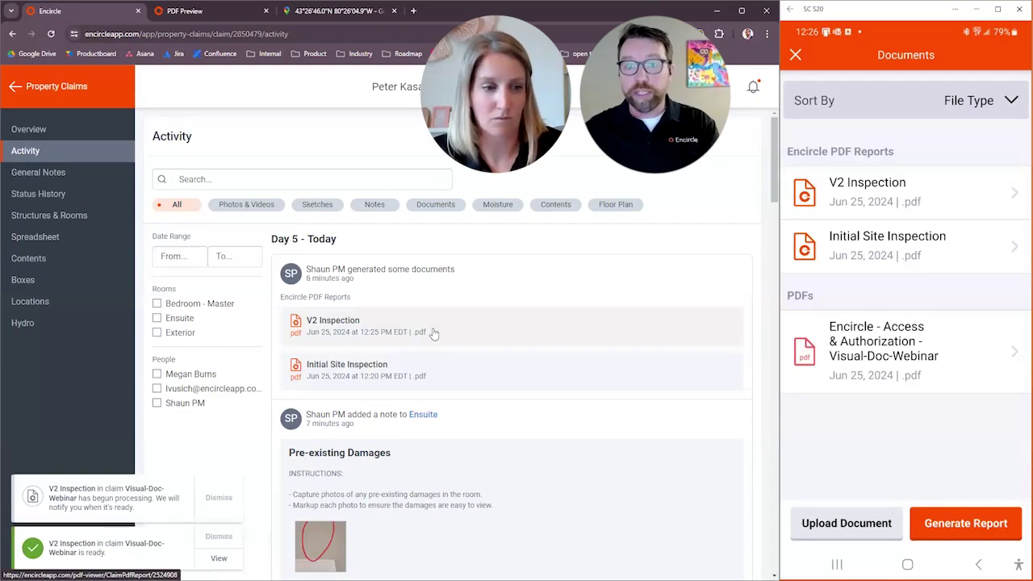
pyautogui.click(949, 208)
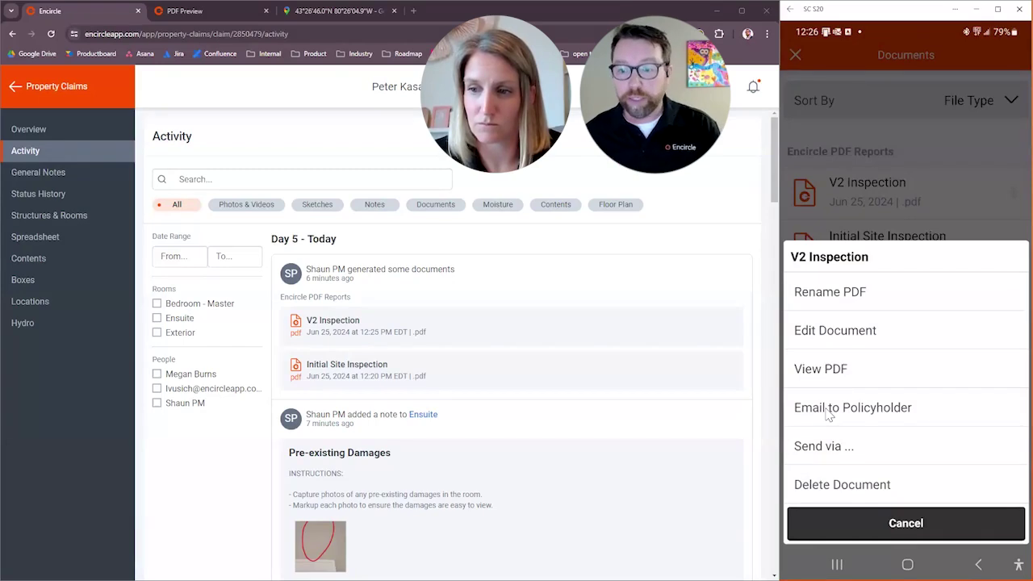
pyautogui.click(905, 525)
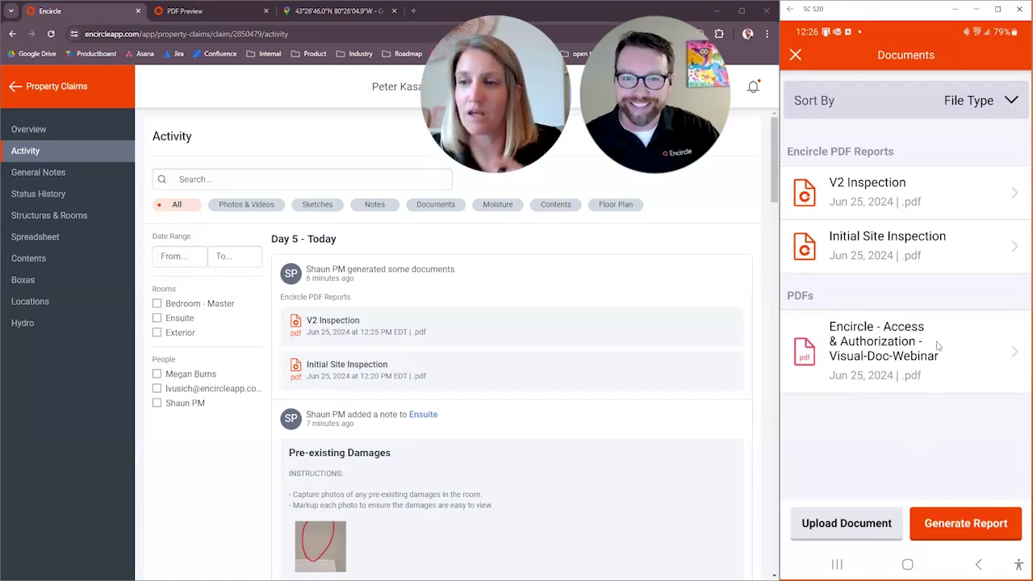
pyautogui.click(922, 246)
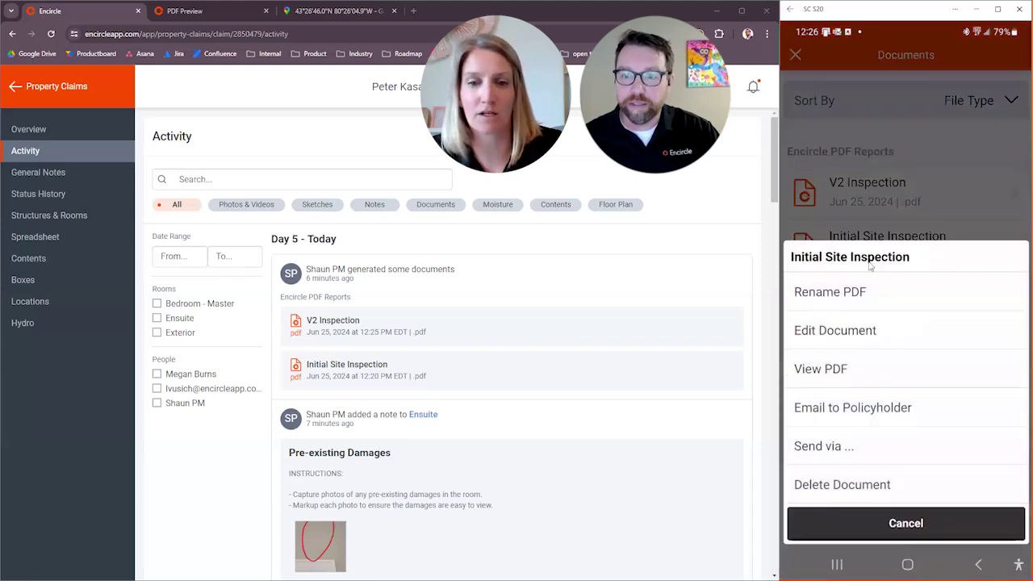
# Step: Open the V2 Inspection PDF from the web activity feed and review its pages through General Notes to the Exterior photos
pyautogui.click(365, 324)
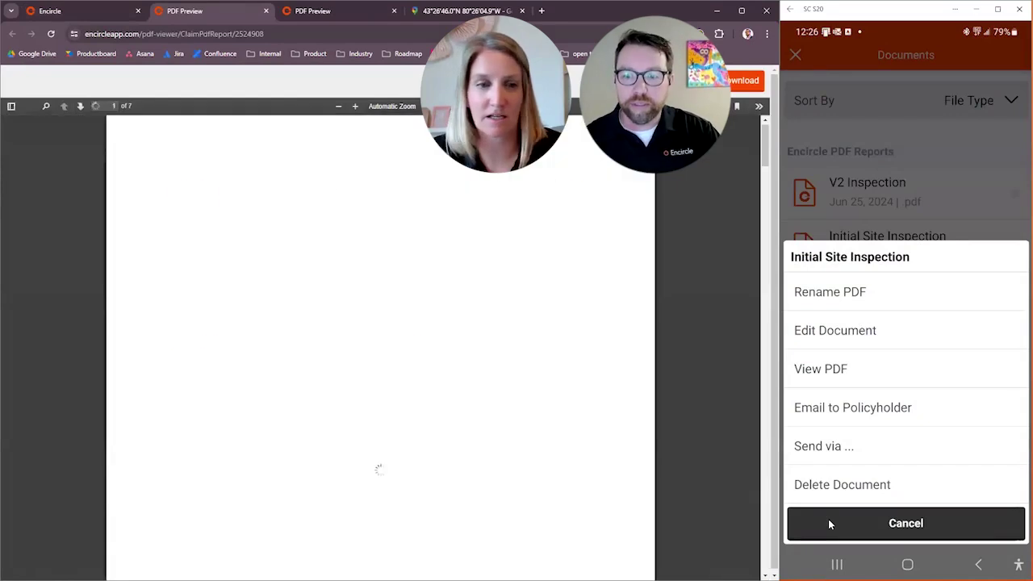
pyautogui.click(828, 523)
pyautogui.scroll(-3, 309, 239)
pyautogui.scroll(-10, 307, 256)
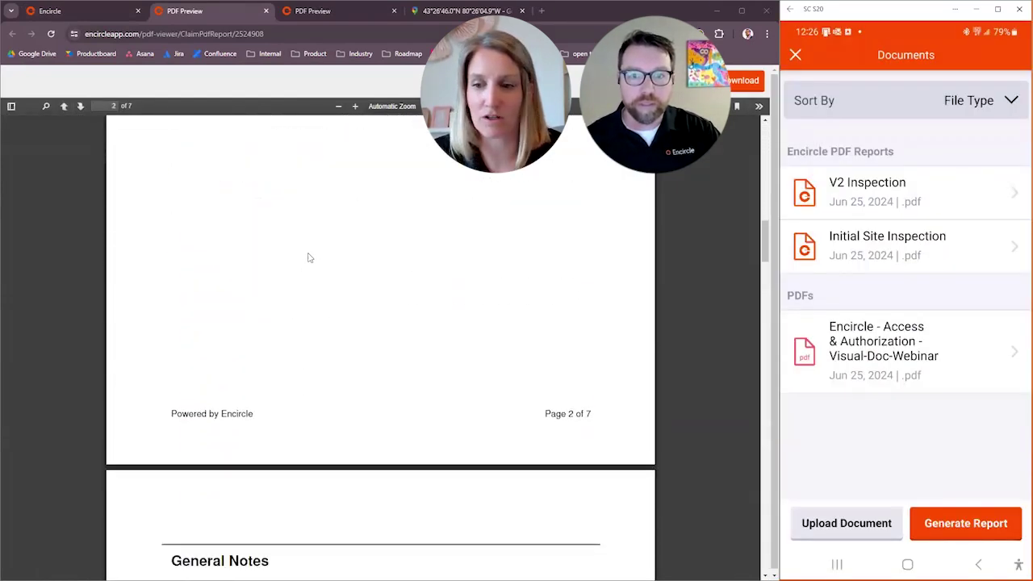
pyautogui.scroll(-4, 308, 257)
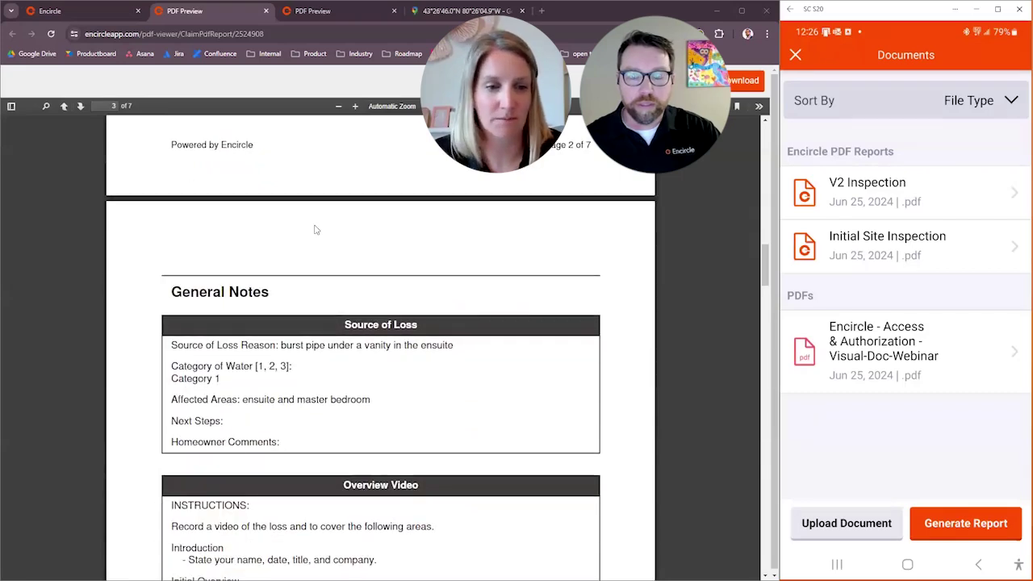
pyautogui.scroll(-4, 315, 230)
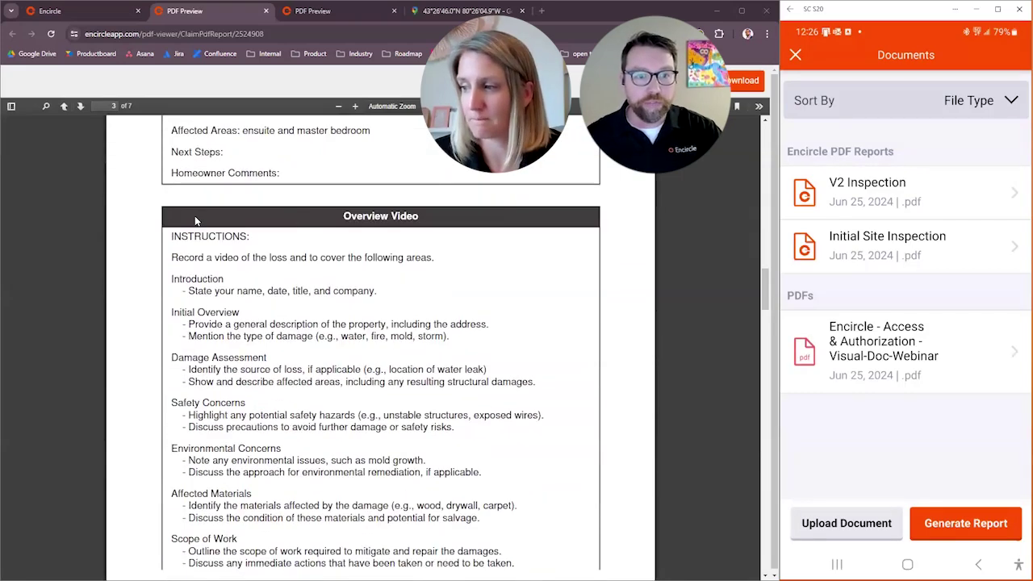
pyautogui.scroll(-3, 352, 300)
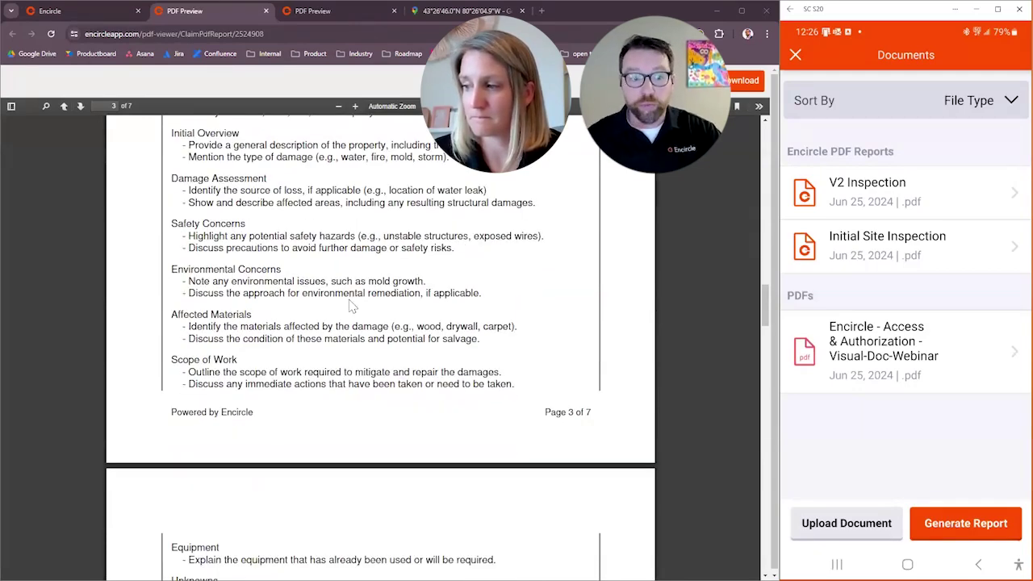
pyautogui.scroll(-5, 350, 300)
pyautogui.scroll(-3, 355, 331)
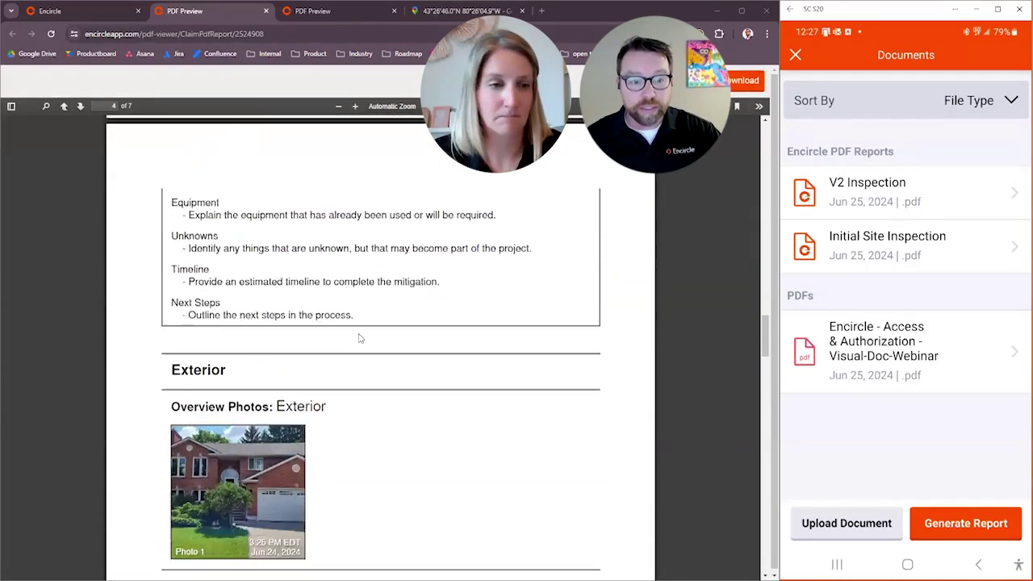
pyautogui.scroll(9, 357, 323)
# Step: Open the Initial Site Inspection PDF from the activity feed and find the video in its Overview Video note
pyautogui.click(51, 12)
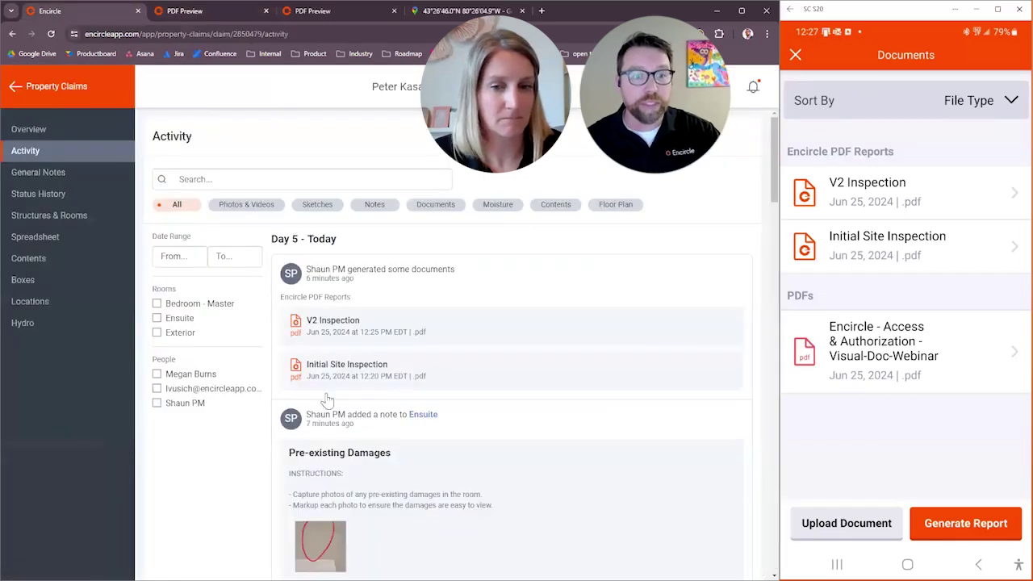
pyautogui.click(344, 374)
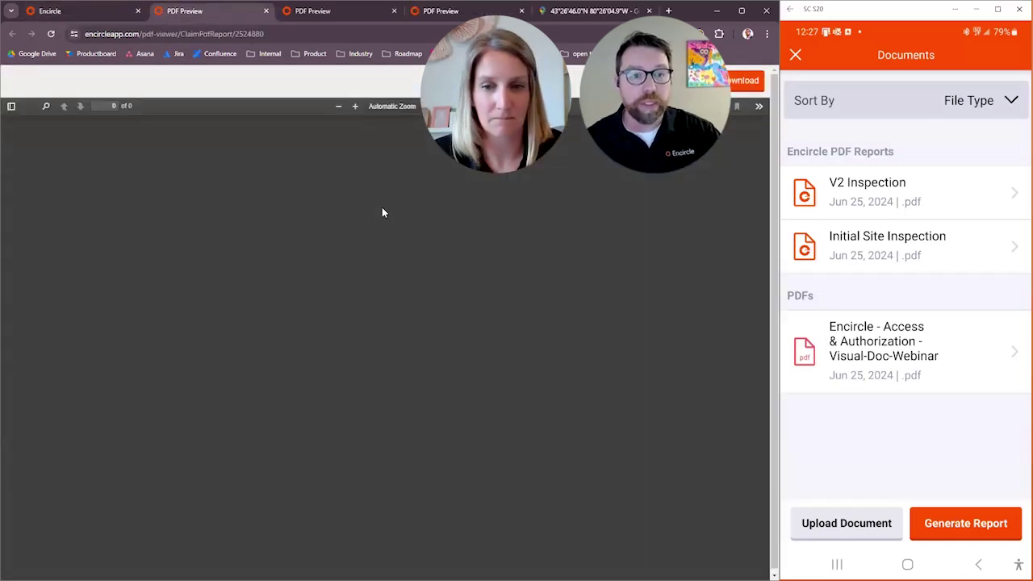
pyautogui.scroll(-15, 379, 214)
pyautogui.scroll(20, 375, 224)
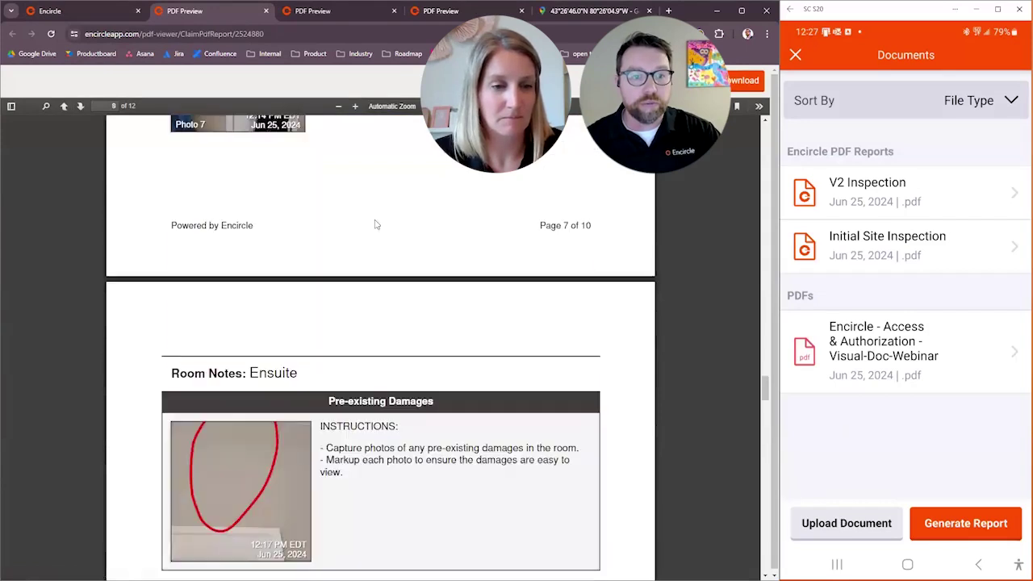
pyautogui.scroll(10, 374, 225)
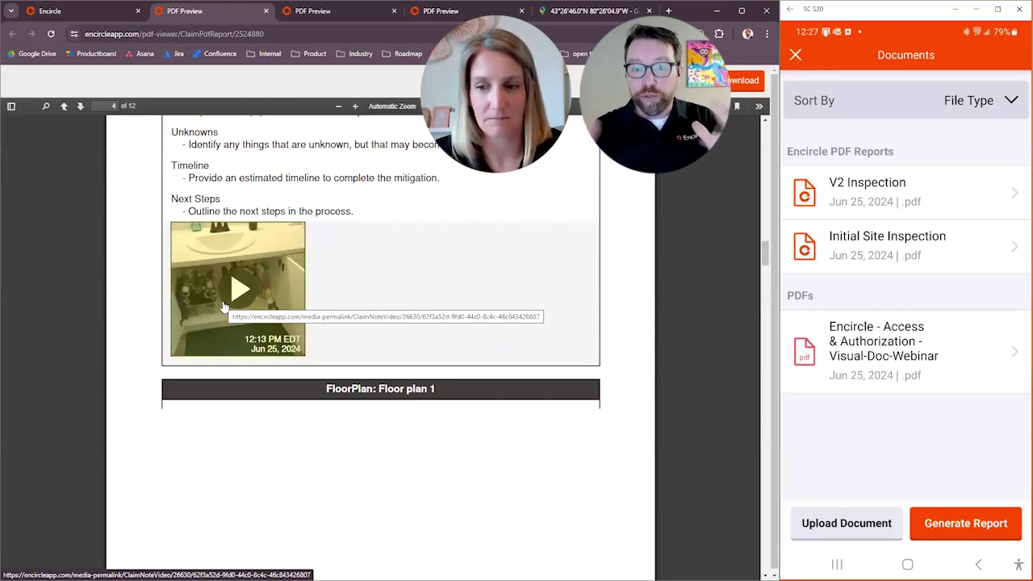
# Step: Play the overview video linked in the report, pause it, skip ahead to 0:29 and return to the PDF
pyautogui.click(215, 309)
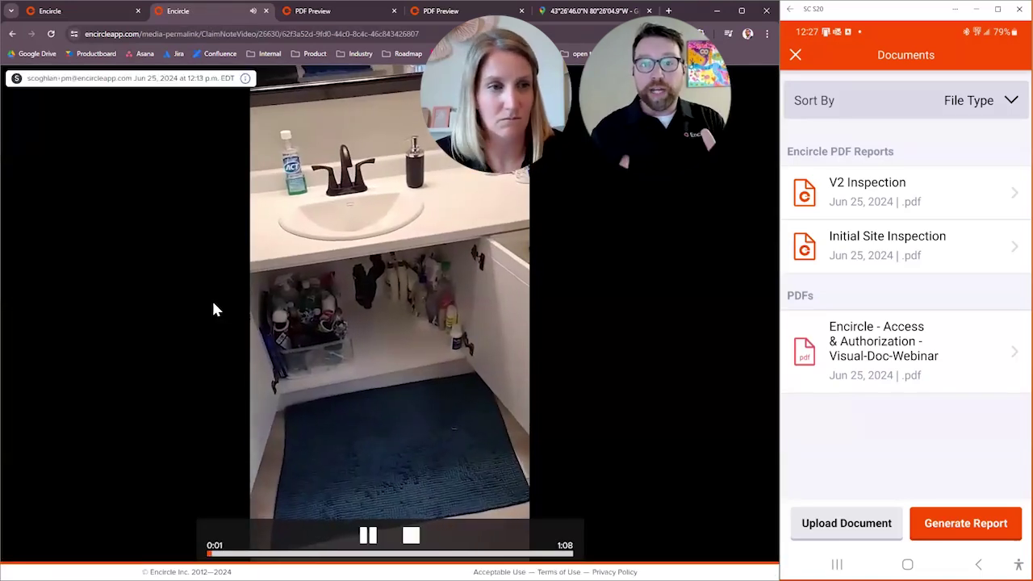
pyautogui.click(369, 537)
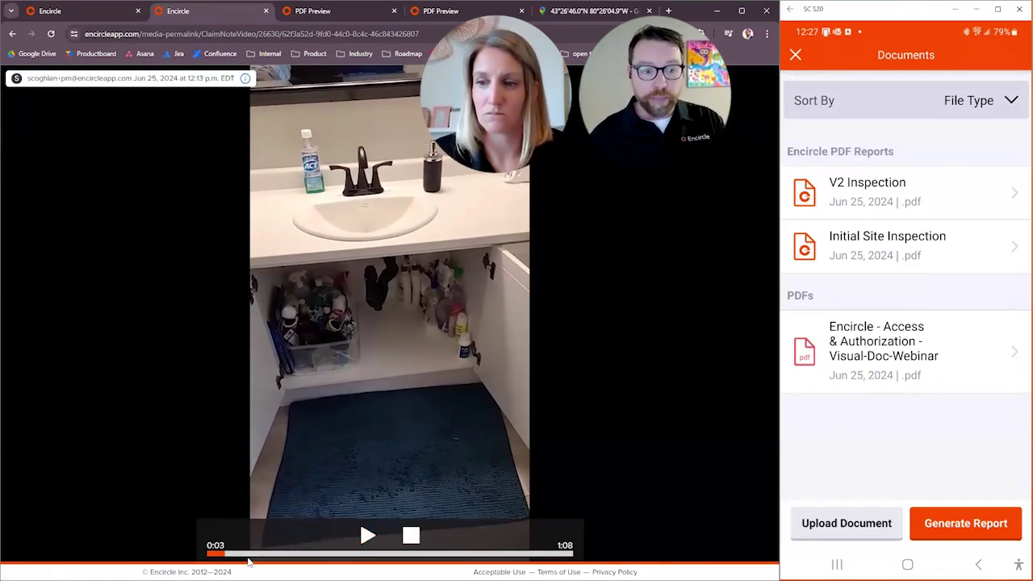
pyautogui.click(260, 553)
pyautogui.click(364, 553)
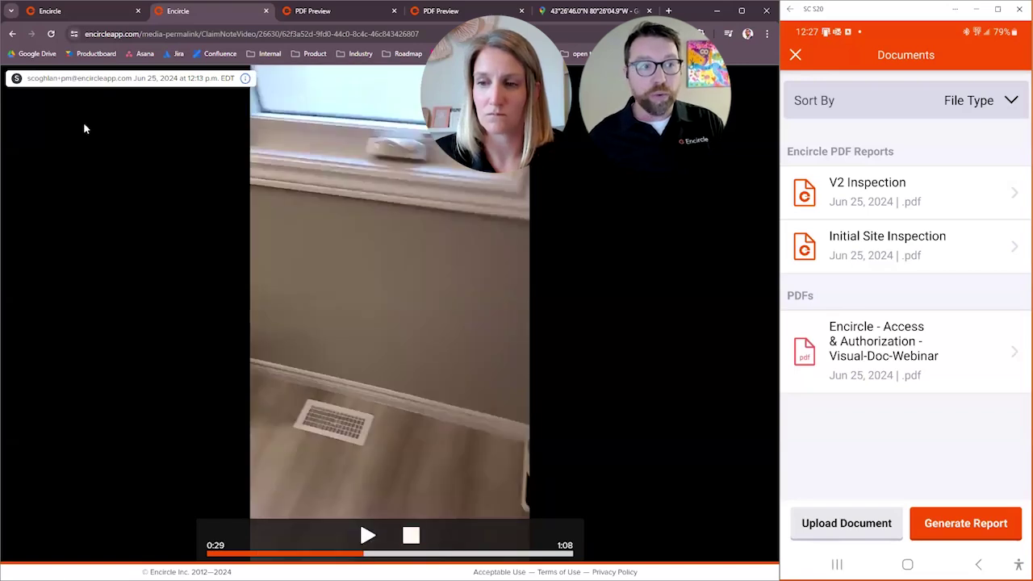
pyautogui.moveTo(245, 81)
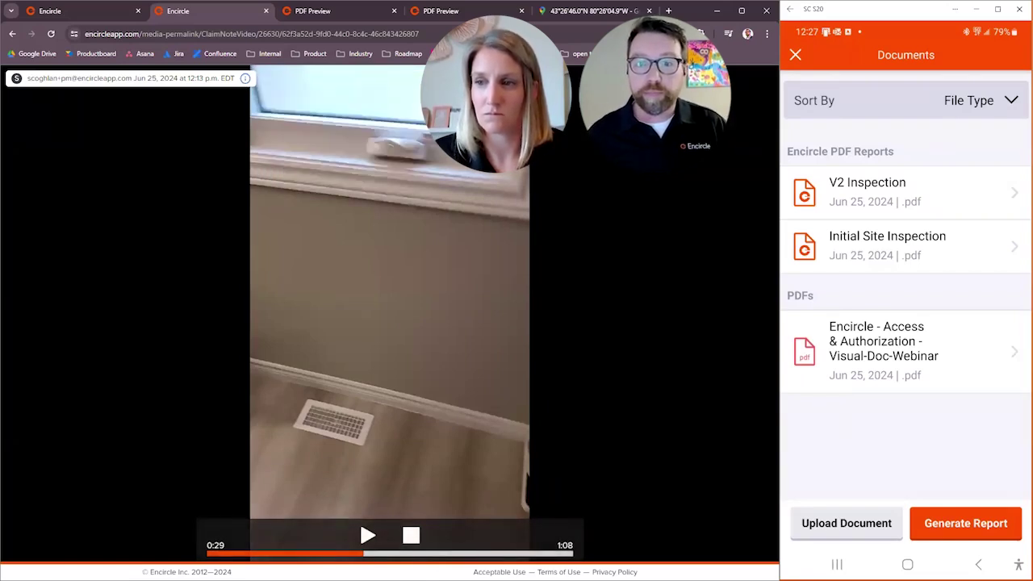
pyautogui.click(11, 36)
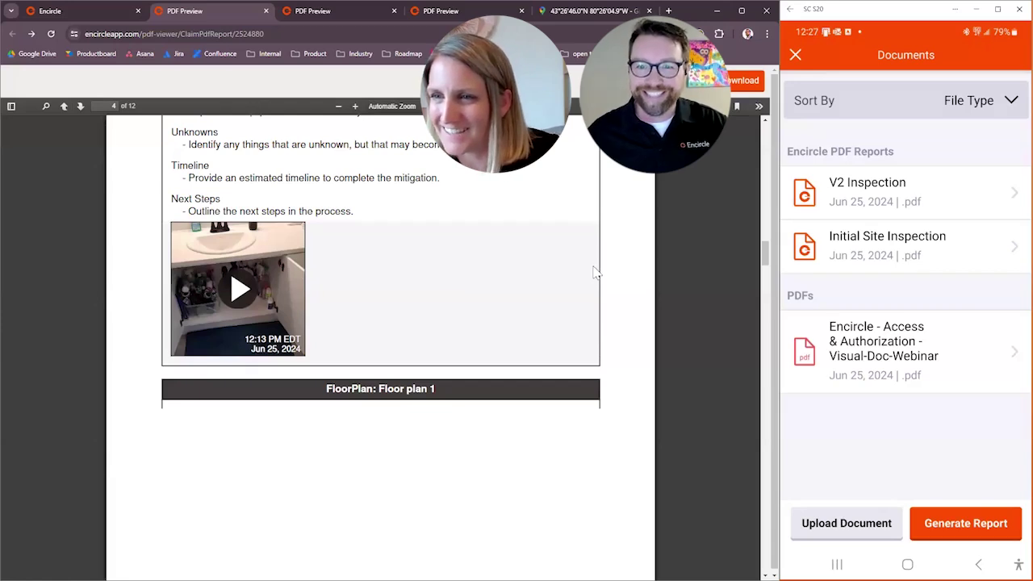
# Step: In the mobile app, view the device gallery as a source for adding photos to the Exterior room and close it
pyautogui.click(795, 56)
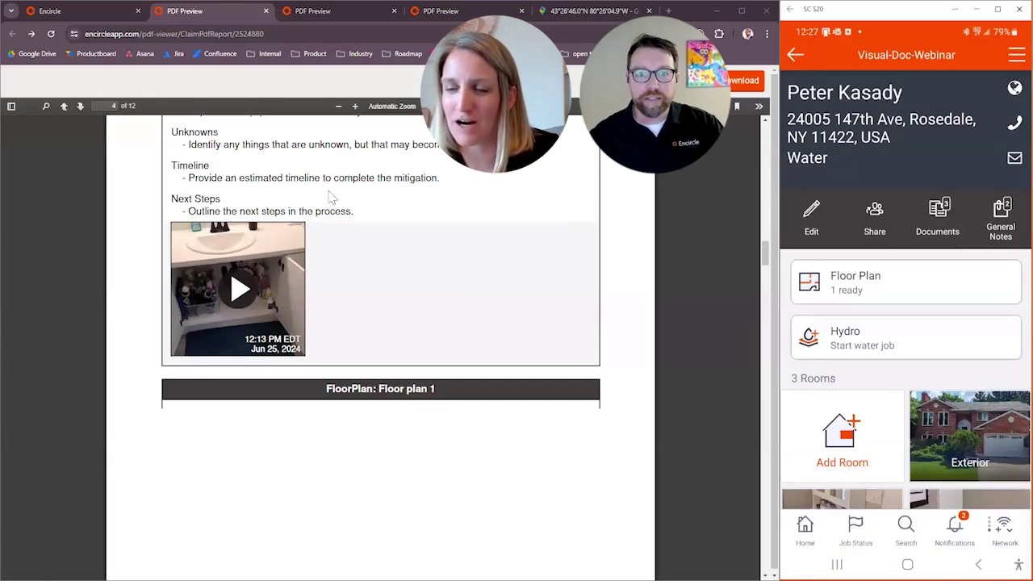
pyautogui.click(109, 12)
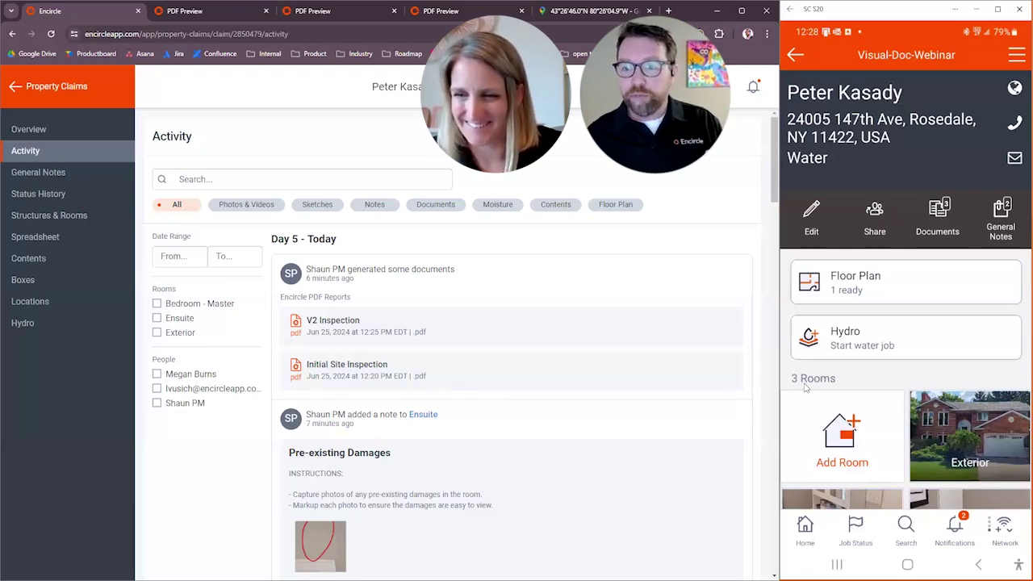
pyautogui.click(932, 438)
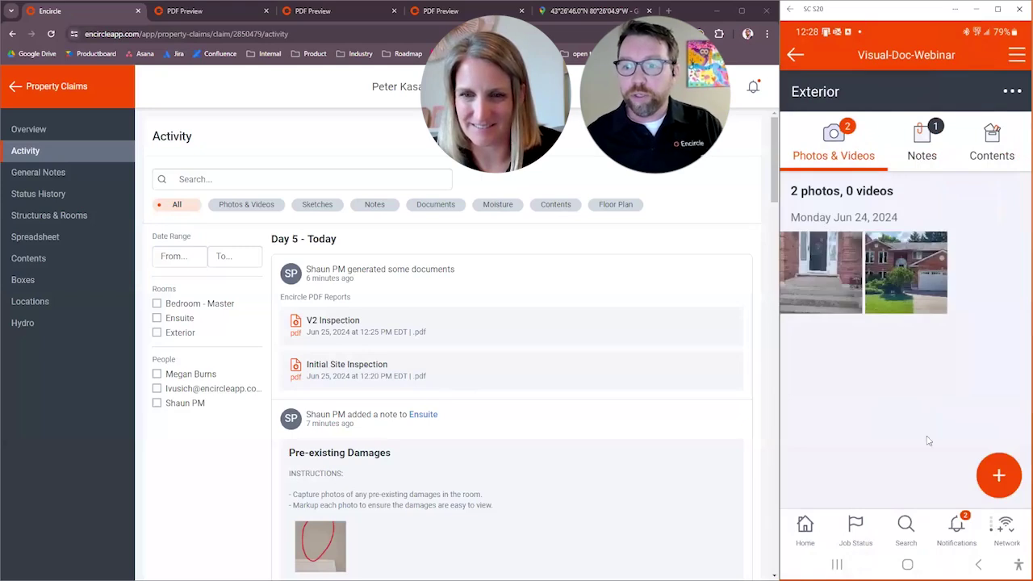
pyautogui.click(1010, 484)
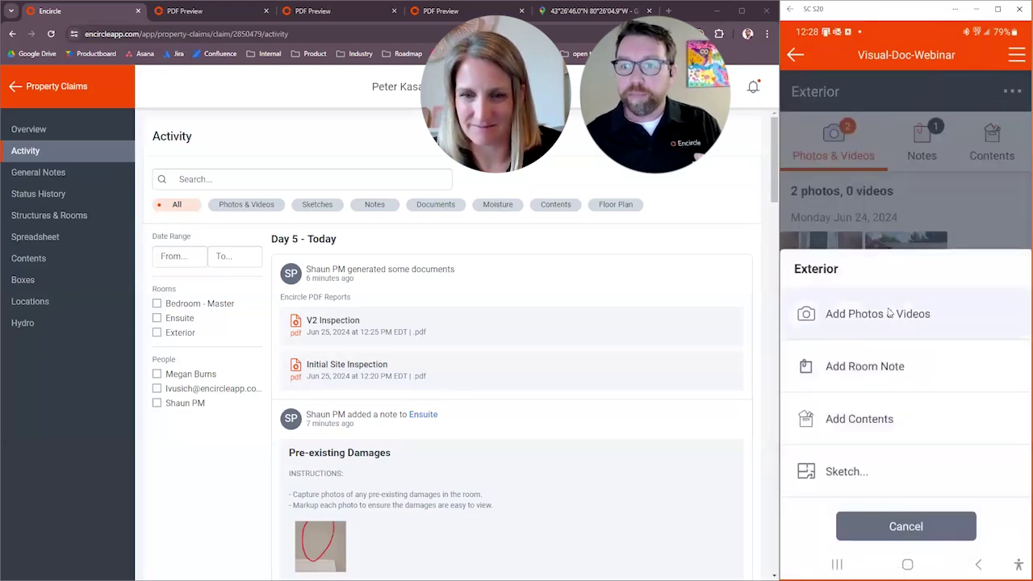
pyautogui.click(890, 313)
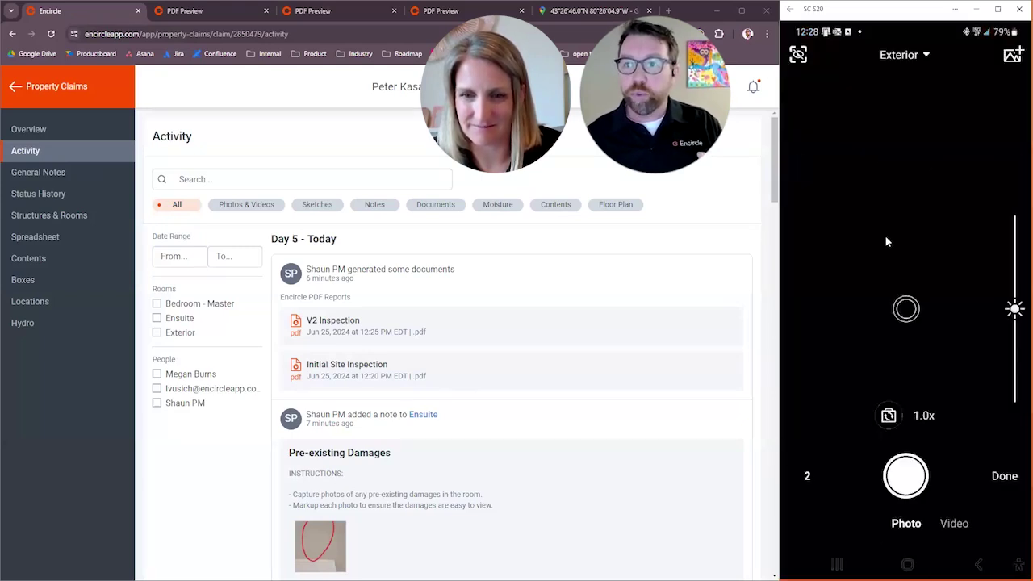
pyautogui.click(1011, 55)
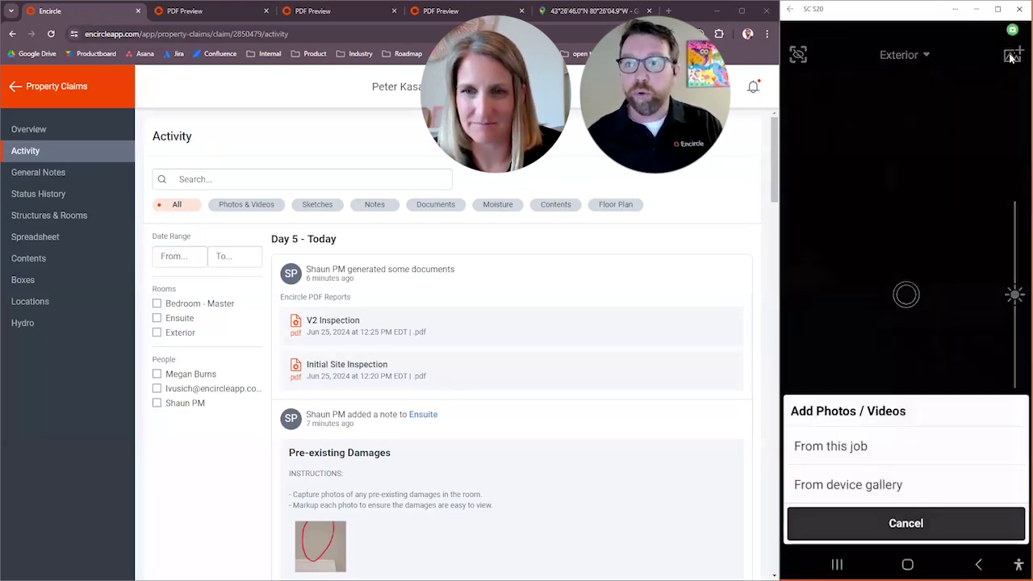
pyautogui.click(872, 486)
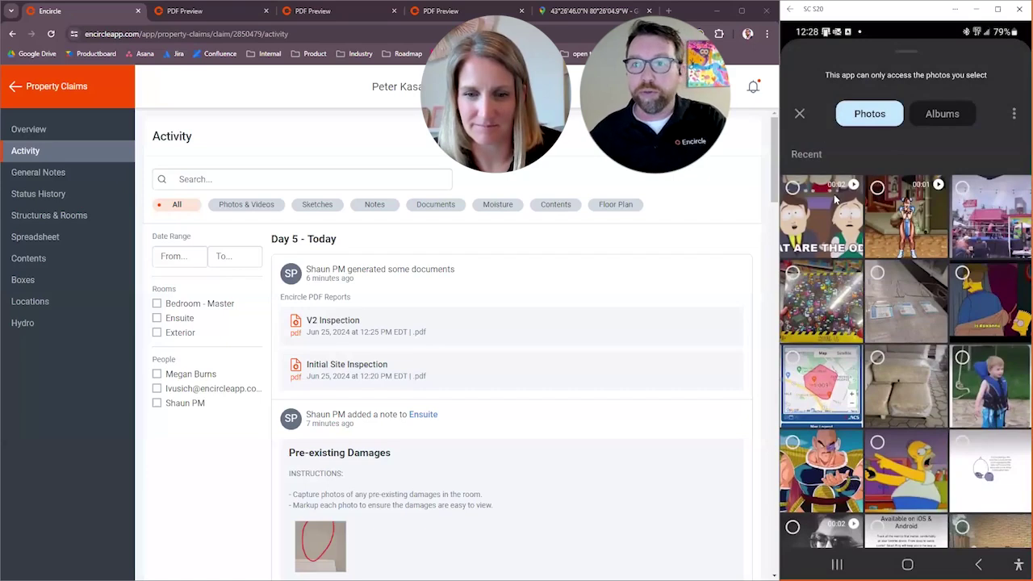
pyautogui.click(800, 113)
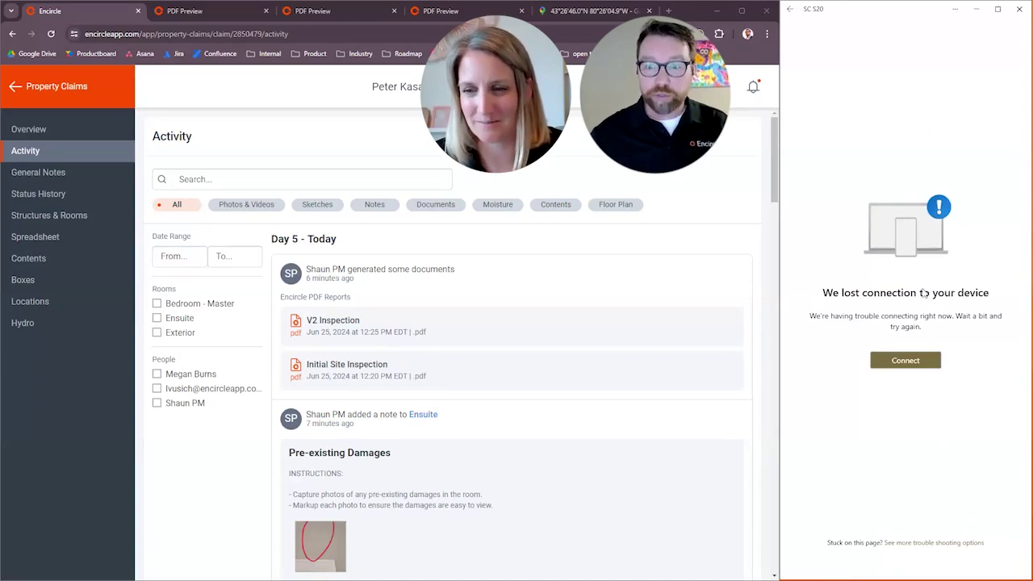
# Step: Reconnect the mirrored phone screen and reopen the Visual-Doc-Webinar claim in the mobile app
pyautogui.click(905, 360)
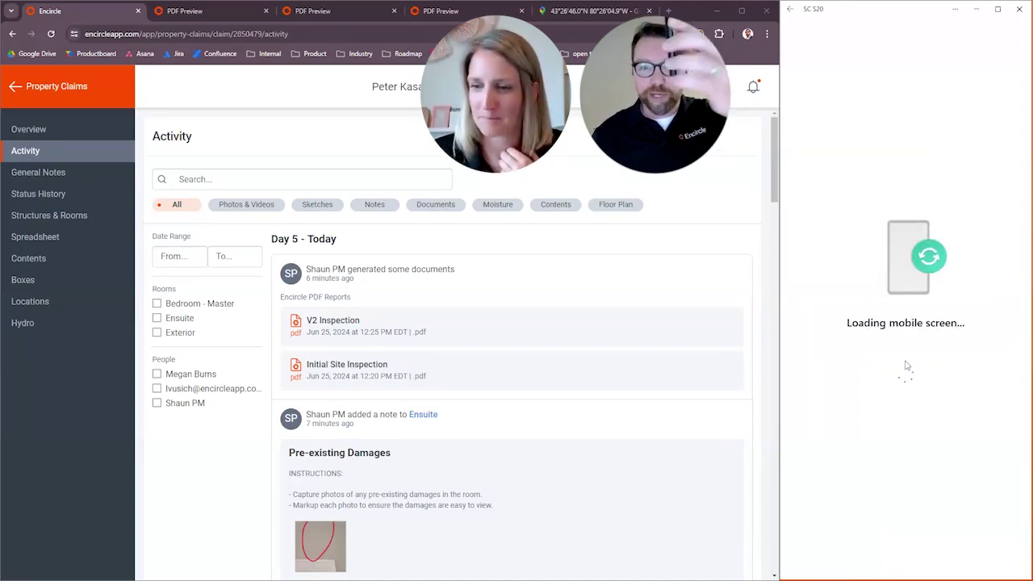
pyautogui.click(897, 378)
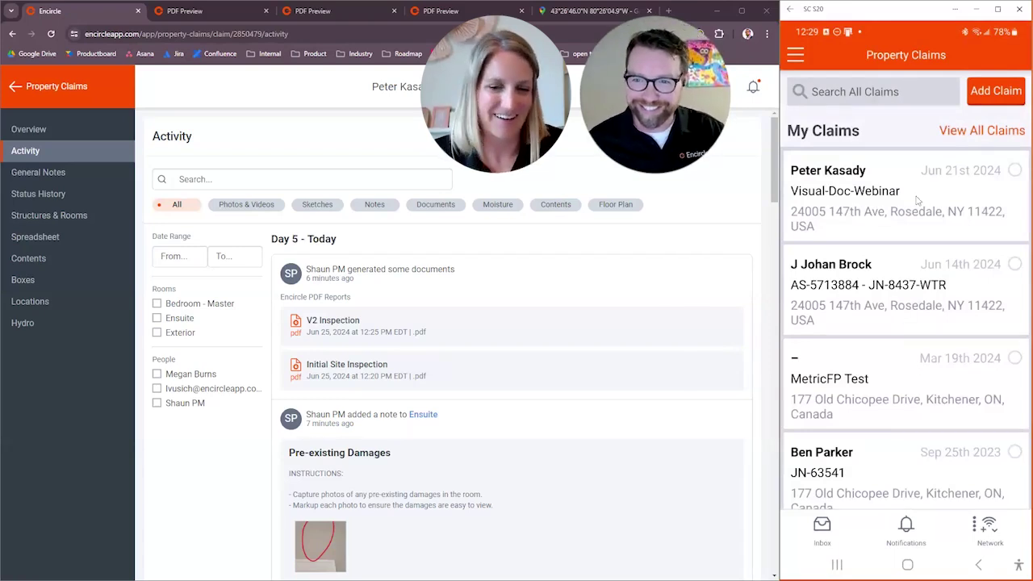
pyautogui.click(866, 207)
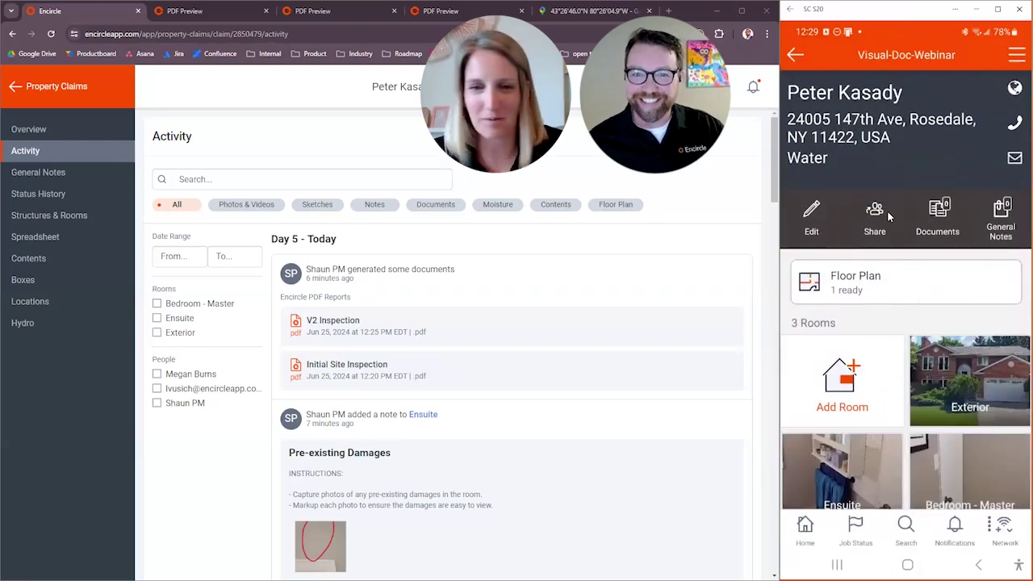